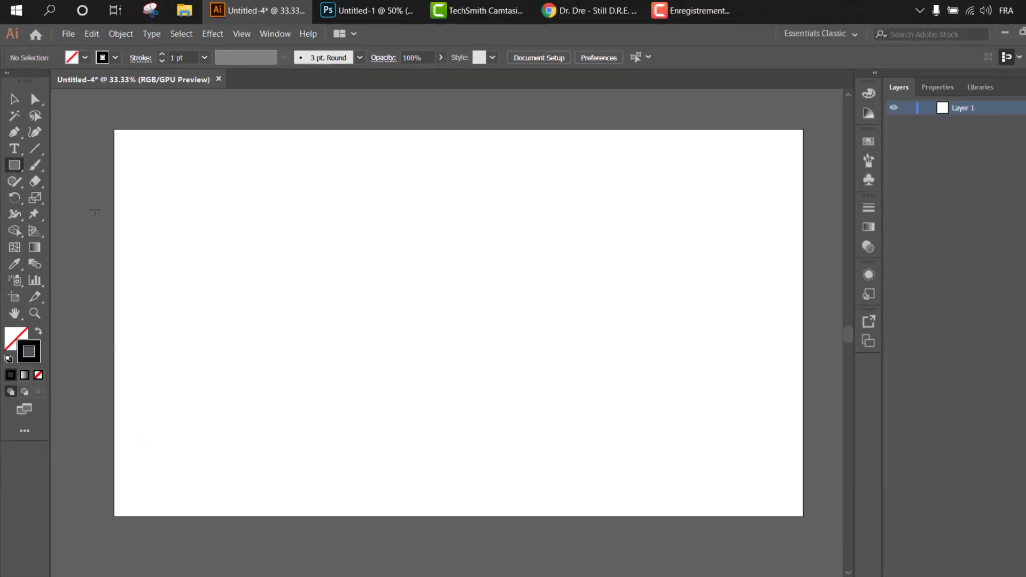
Step: Create a 15 × 15 px square with linked width and height using the Rectangle Tool
click(272, 277)
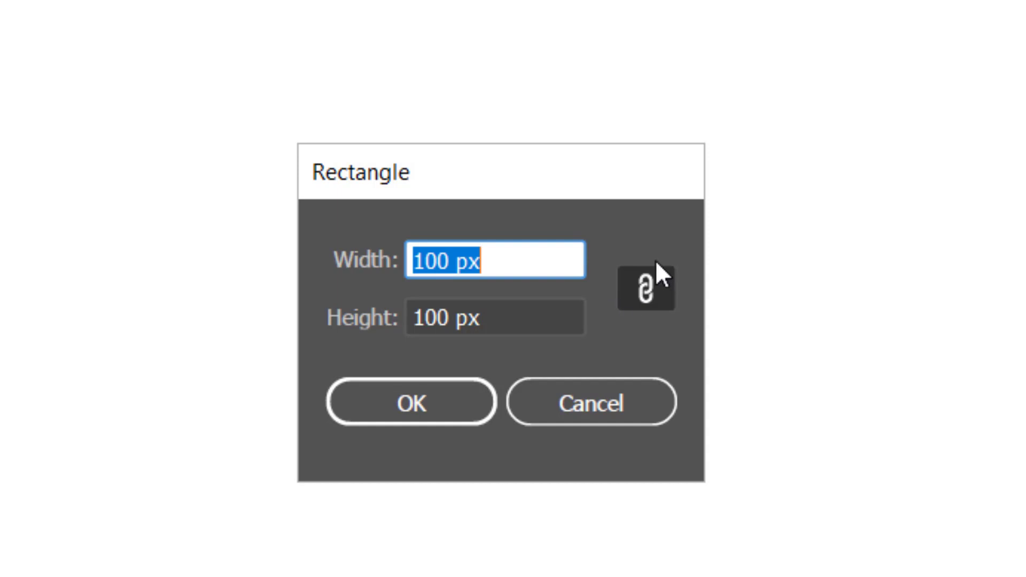
click(646, 291)
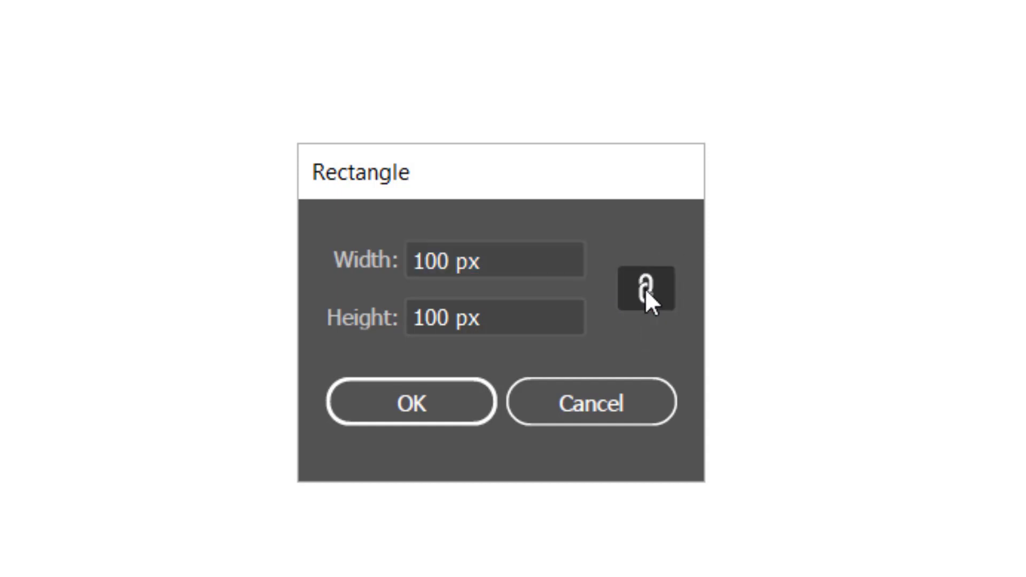
click(456, 248)
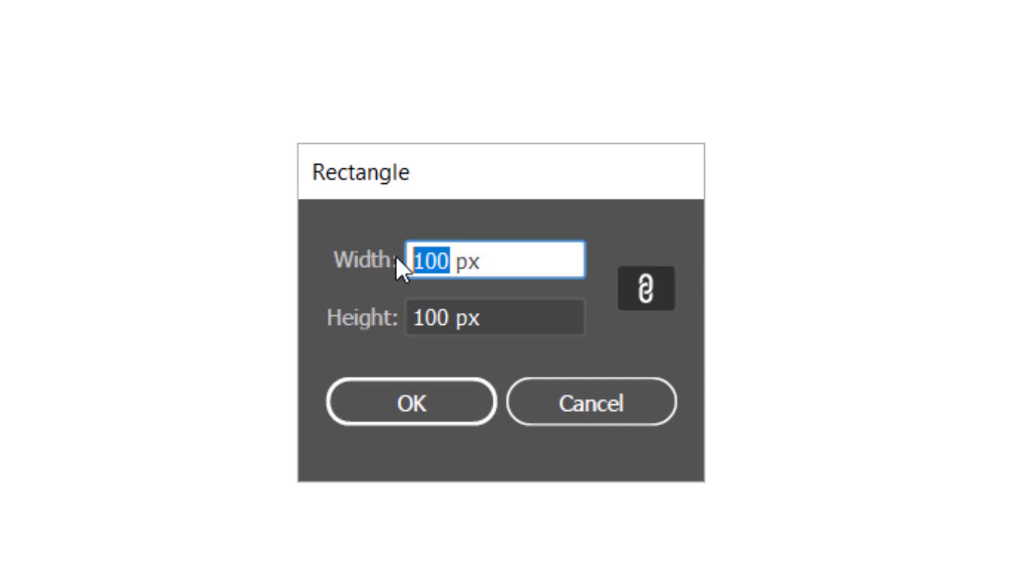
text(15)
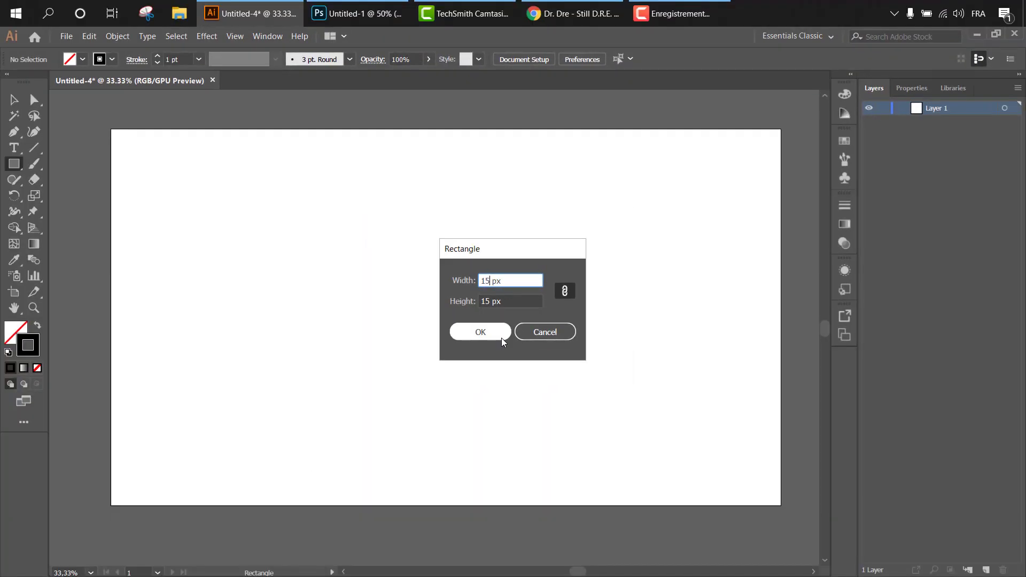
click(501, 337)
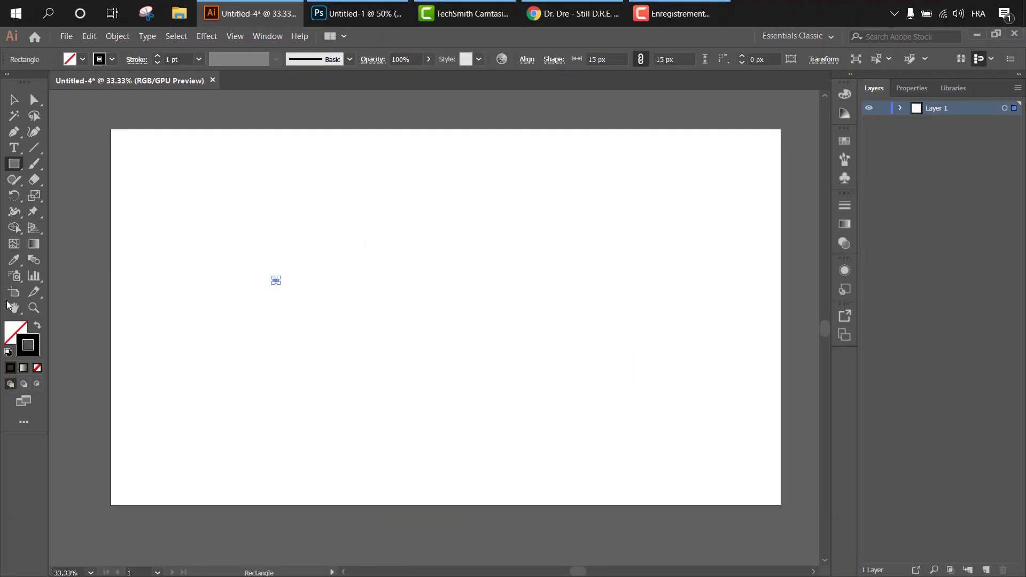
Step: Zoom in on the square, set its stroke weight to 0,25 pt, then deselect it
click(34, 308)
mouse_move(259, 281)
mouse_down()
mouse_move(327, 277)
mouse_move(532, 494)
mouse_up()
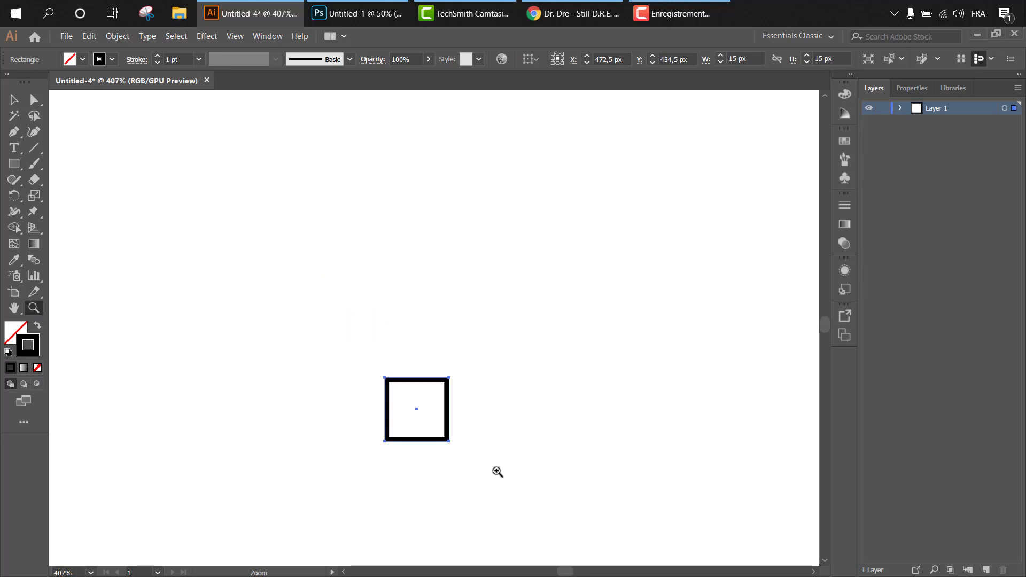
key(v)
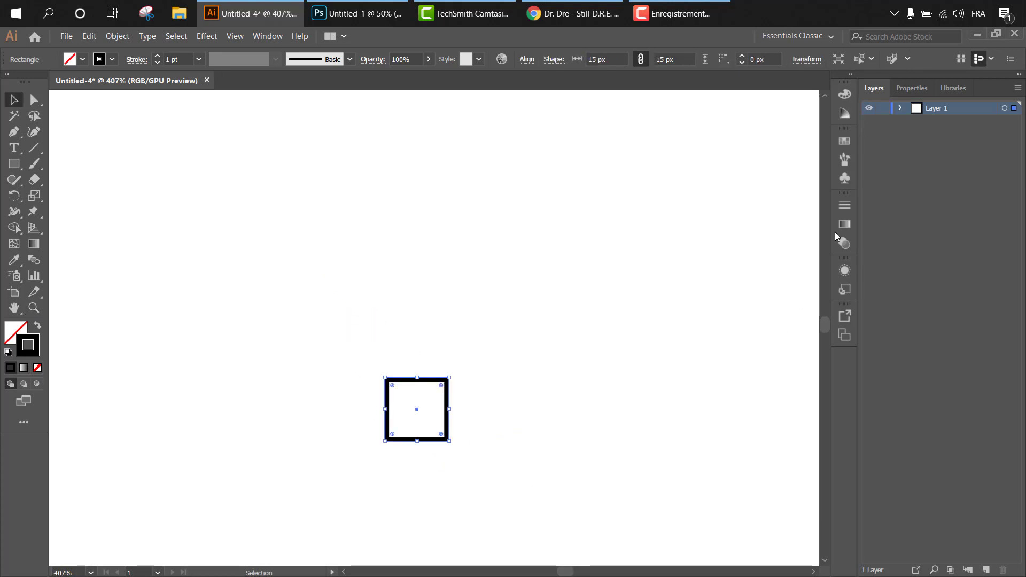
click(844, 205)
click(759, 221)
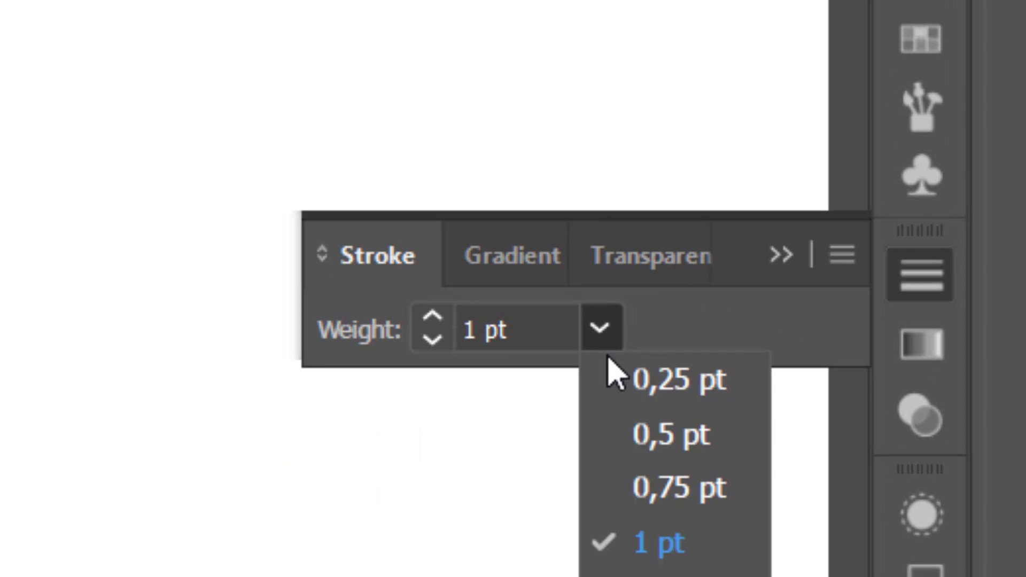
click(671, 389)
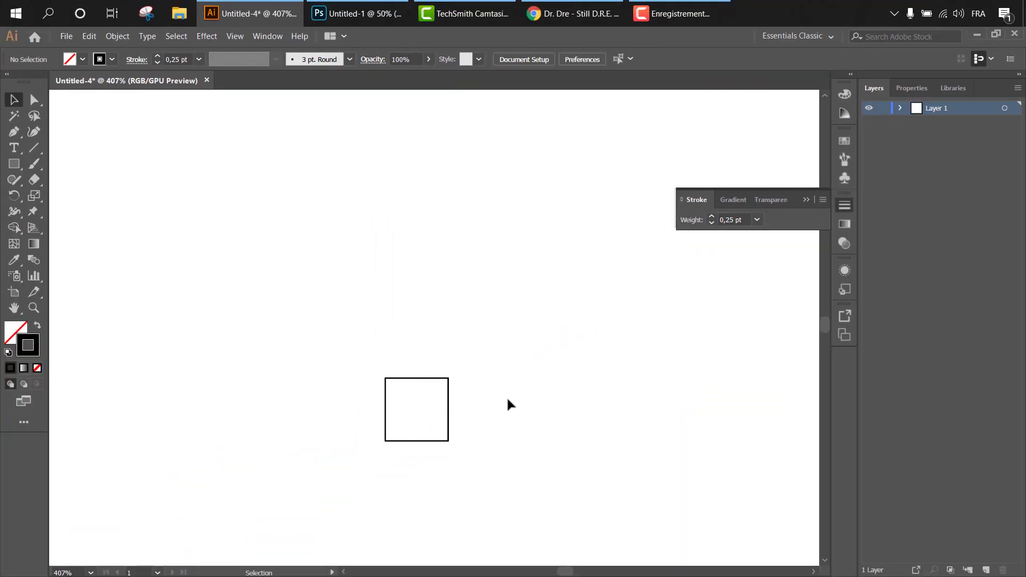
drag(481, 412, 380, 435)
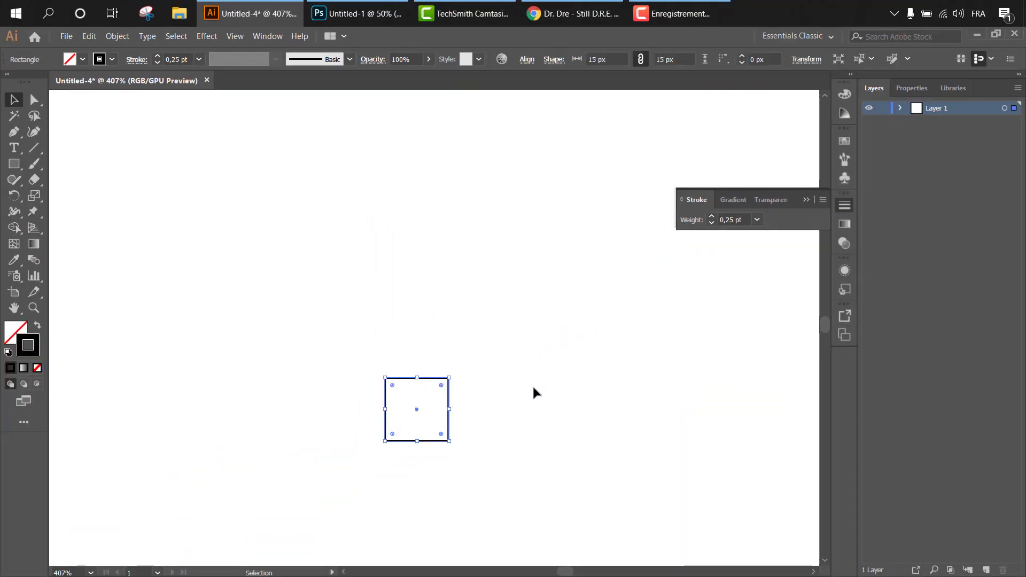
click(533, 393)
key(ctrl+minus)
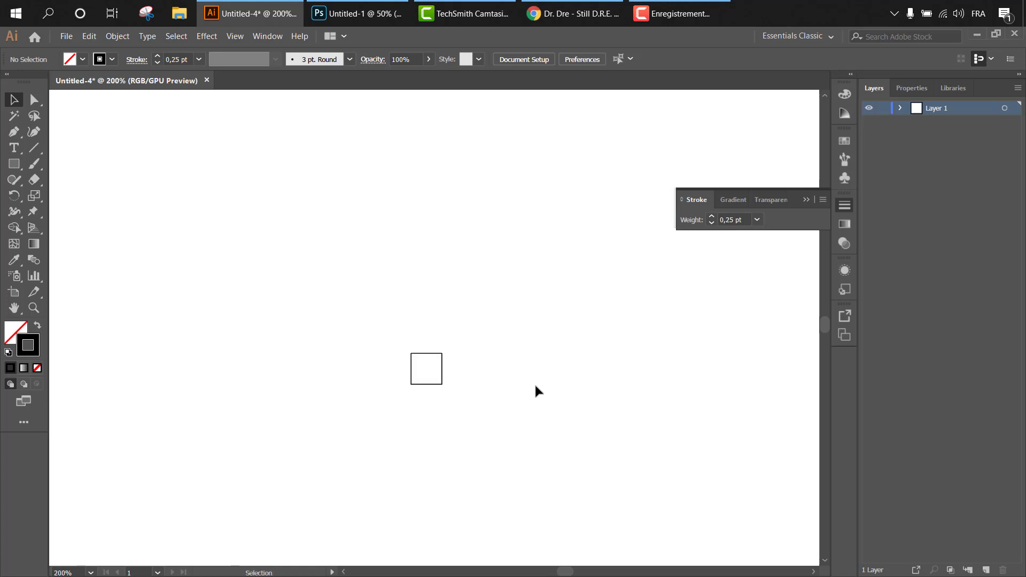
click(806, 200)
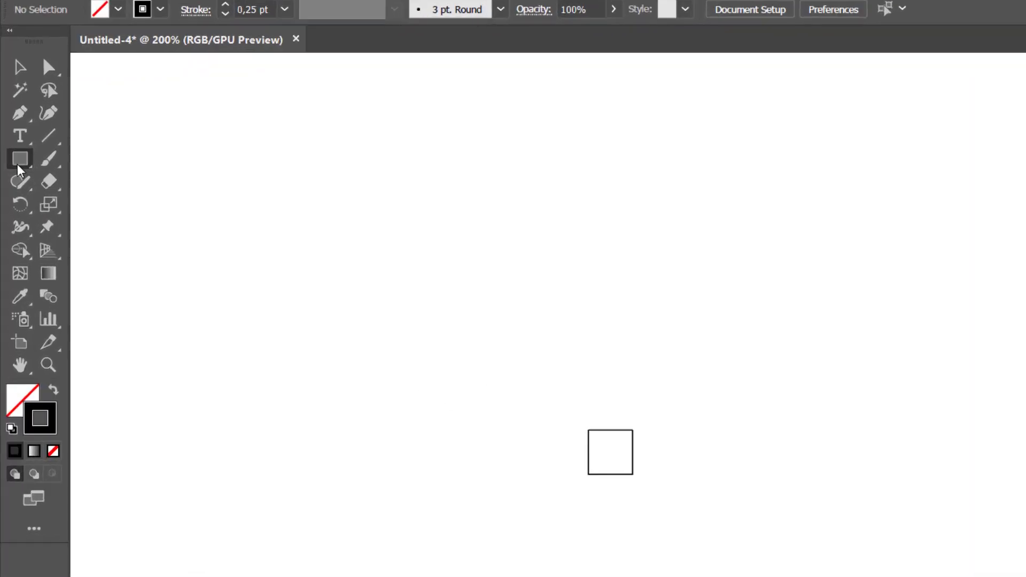
Step: Draw a 15 × 15 px circle with the Ellipse Tool
click(14, 164)
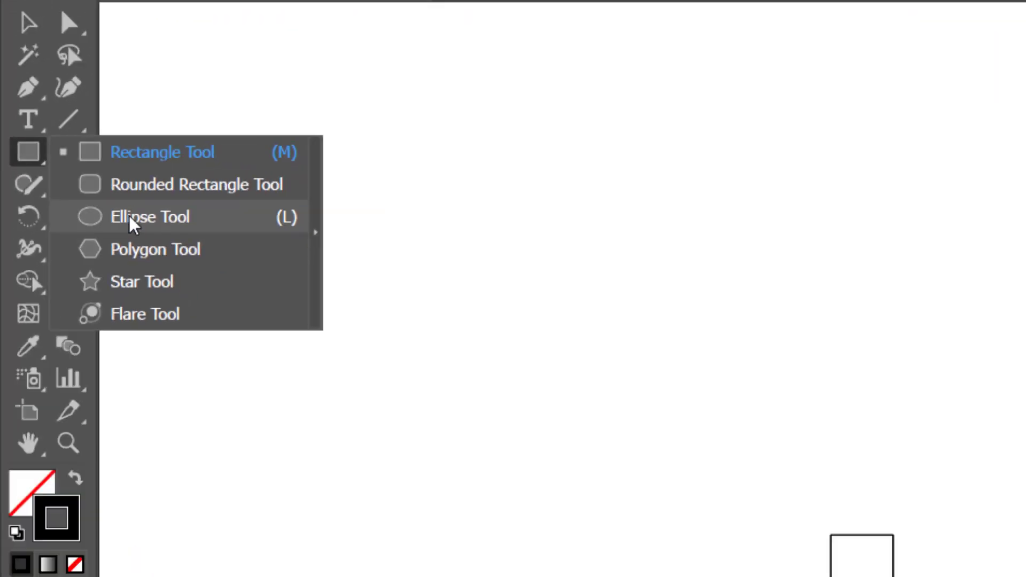
click(130, 216)
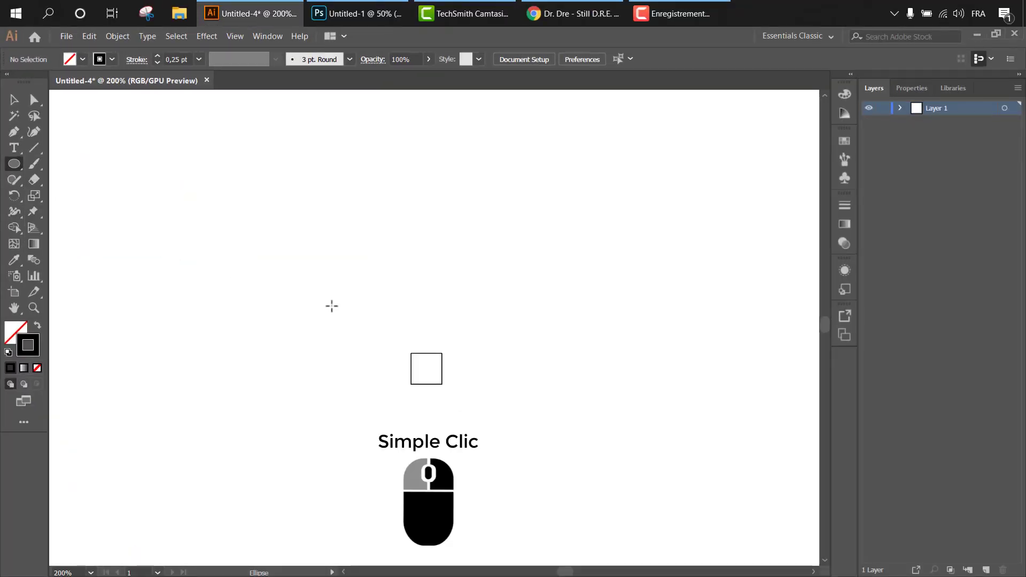
click(331, 307)
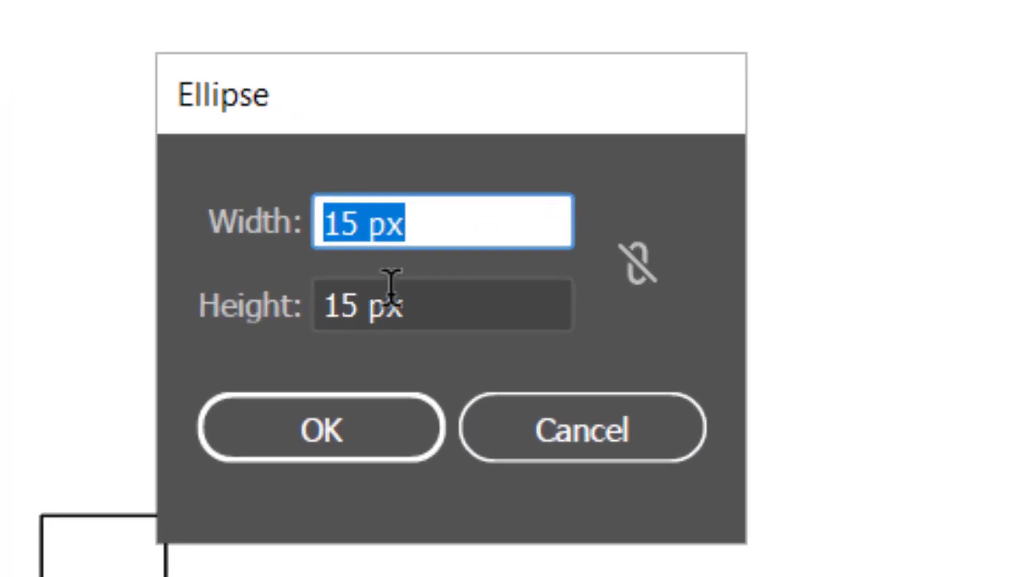
double_click(491, 276)
click(457, 358)
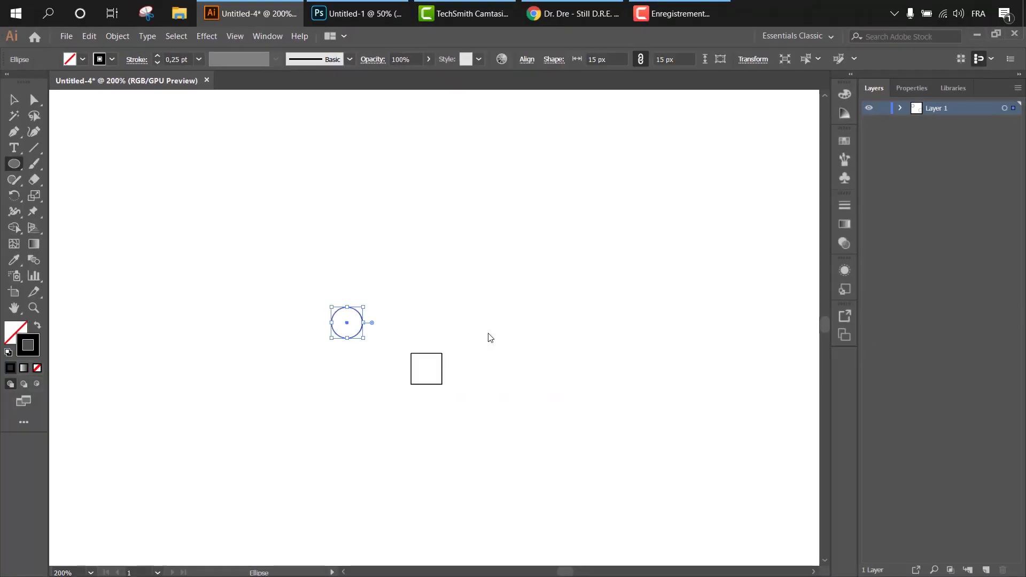
Step: Align the circle and square on horizontal and vertical centres, then group them
key(v)
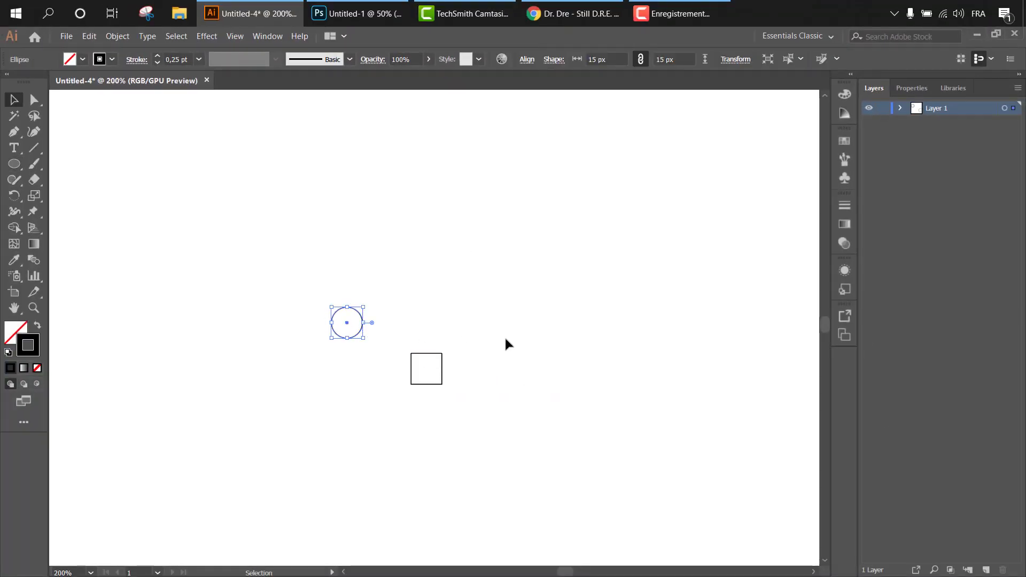
drag(344, 408, 368, 369)
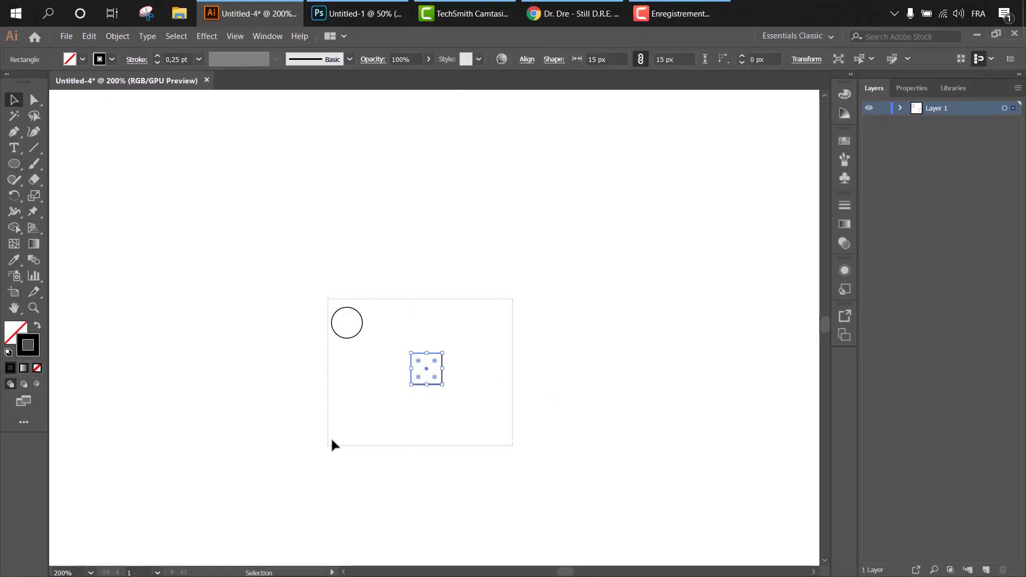
drag(513, 299, 331, 445)
click(572, 59)
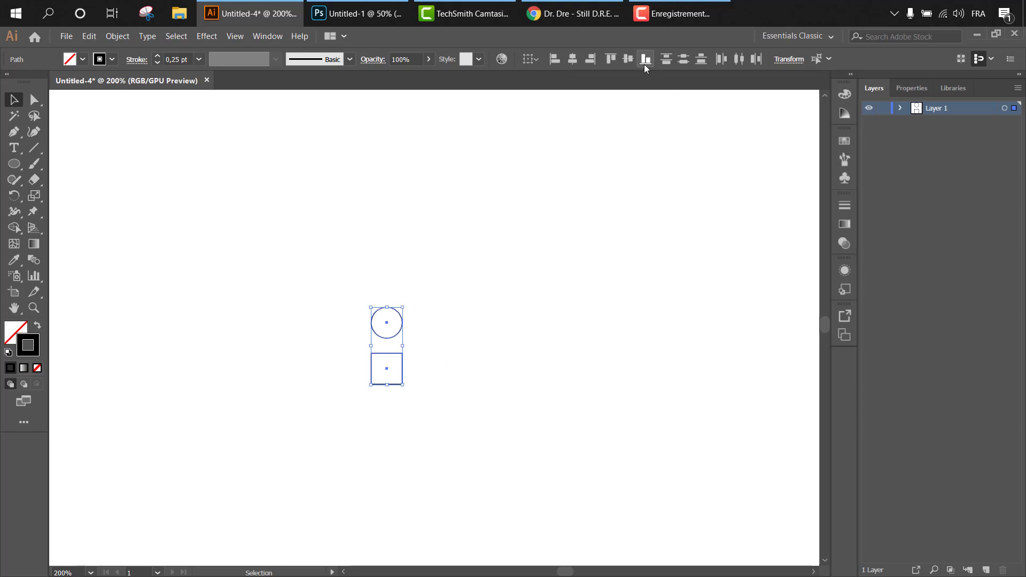
click(628, 59)
drag(425, 327, 354, 364)
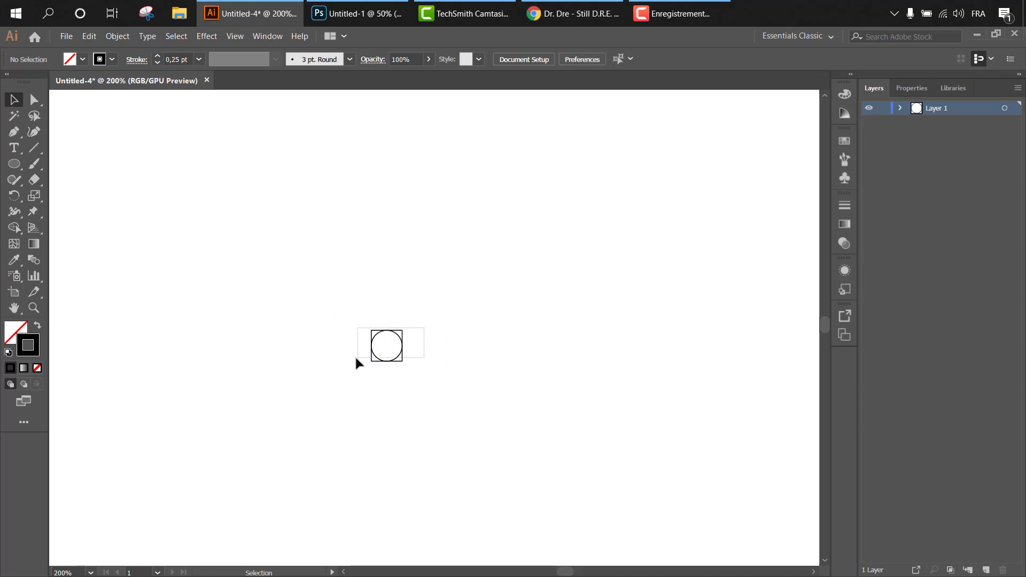
right_click(402, 347)
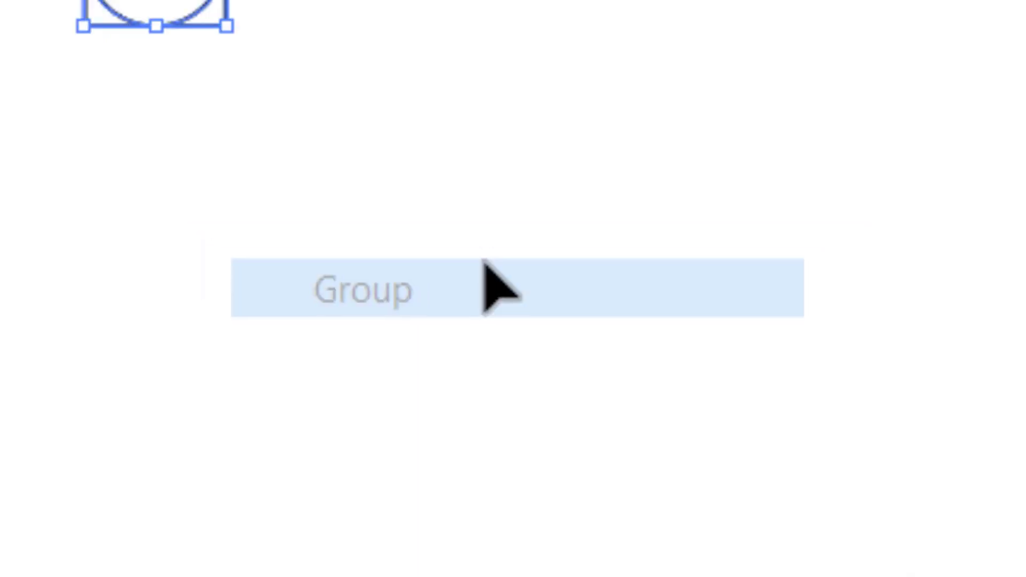
click(484, 262)
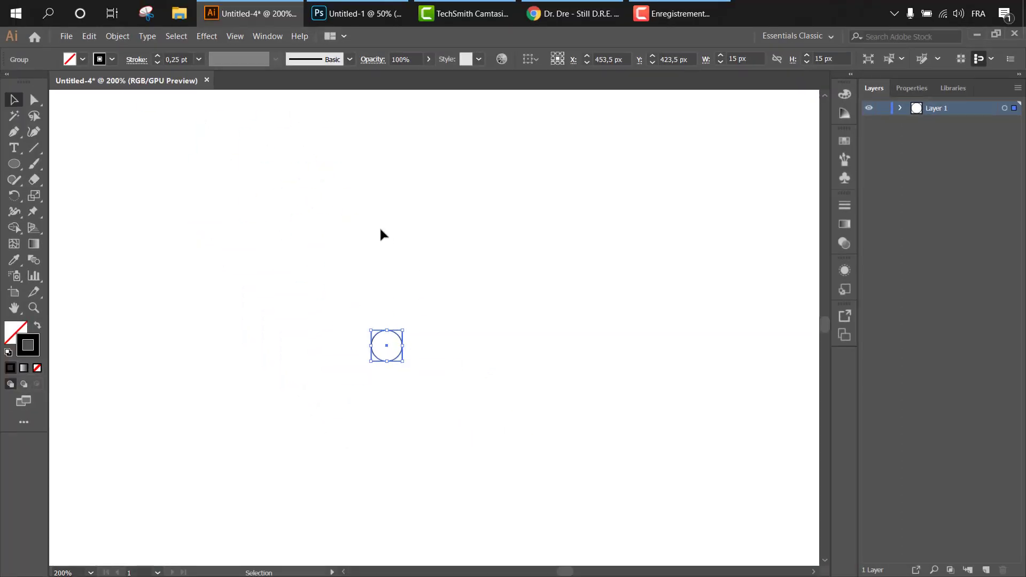
Step: Alt-drag a copy of the circle-in-square group directly above the original
drag(289, 283, 379, 267)
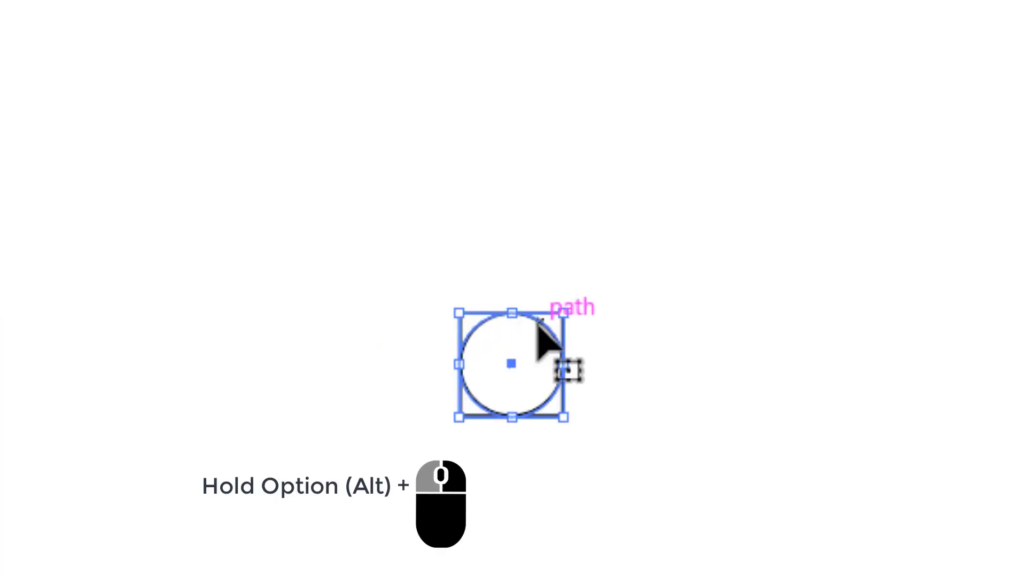
drag(498, 324, 492, 305)
drag(546, 208, 492, 288)
click(534, 300)
Step: Copy the top group to its left and scale it proportionally to 30 × 30 px
key(ctrl+plus)
key(ctrl+plus)
key(ctrl+plus)
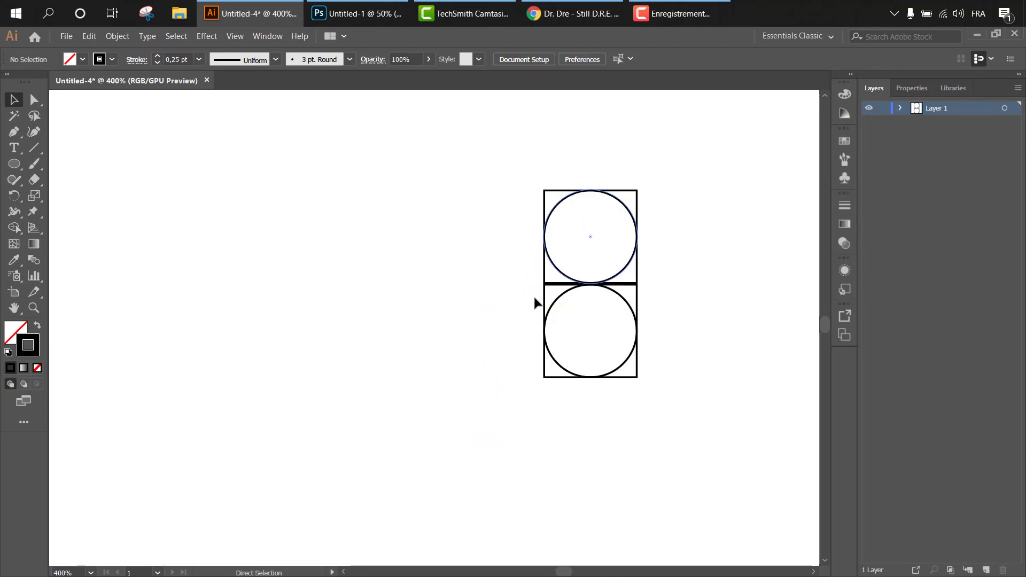
key(ctrl+plus)
drag(600, 290, 556, 309)
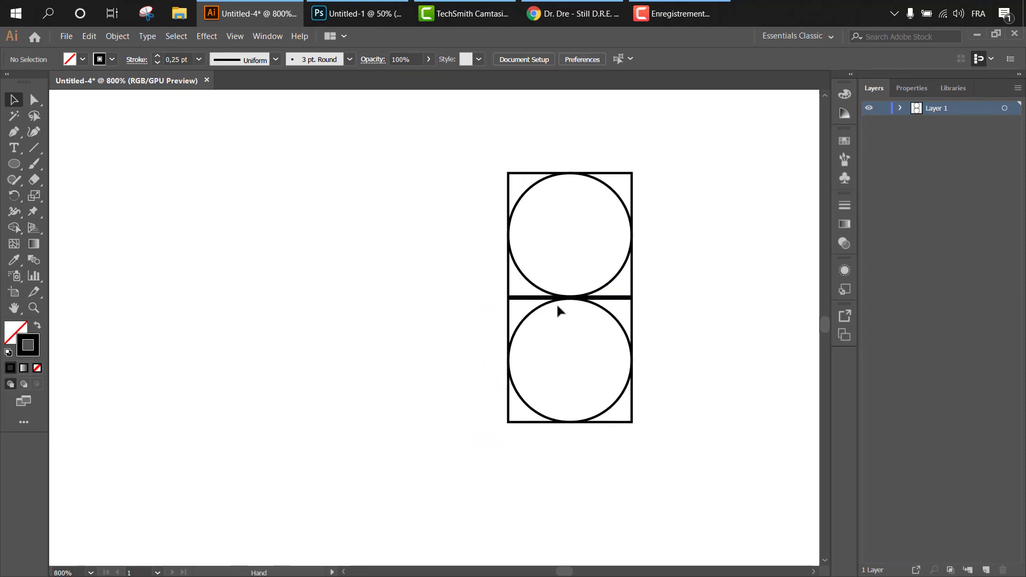
click(520, 275)
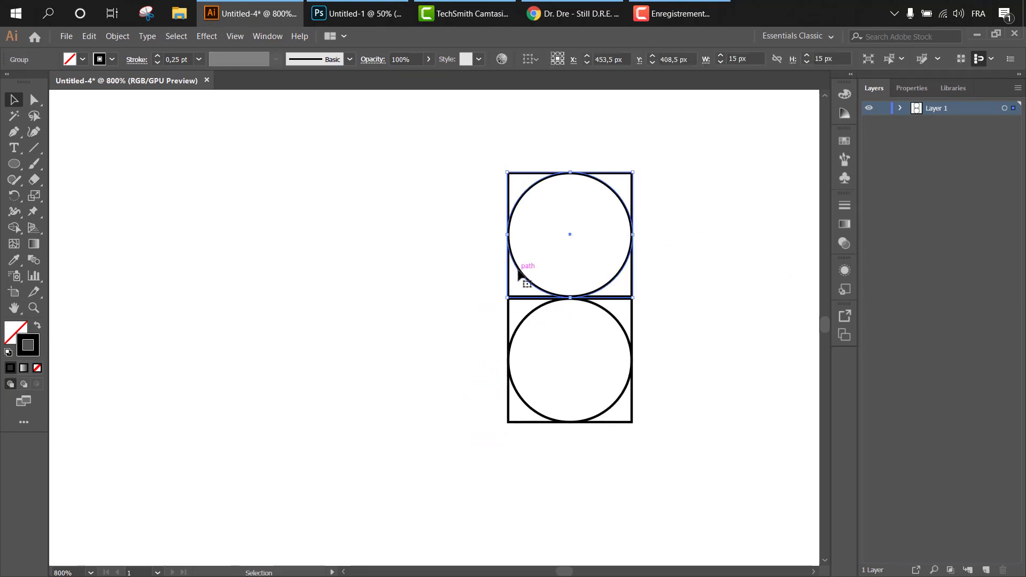
drag(518, 270, 392, 274)
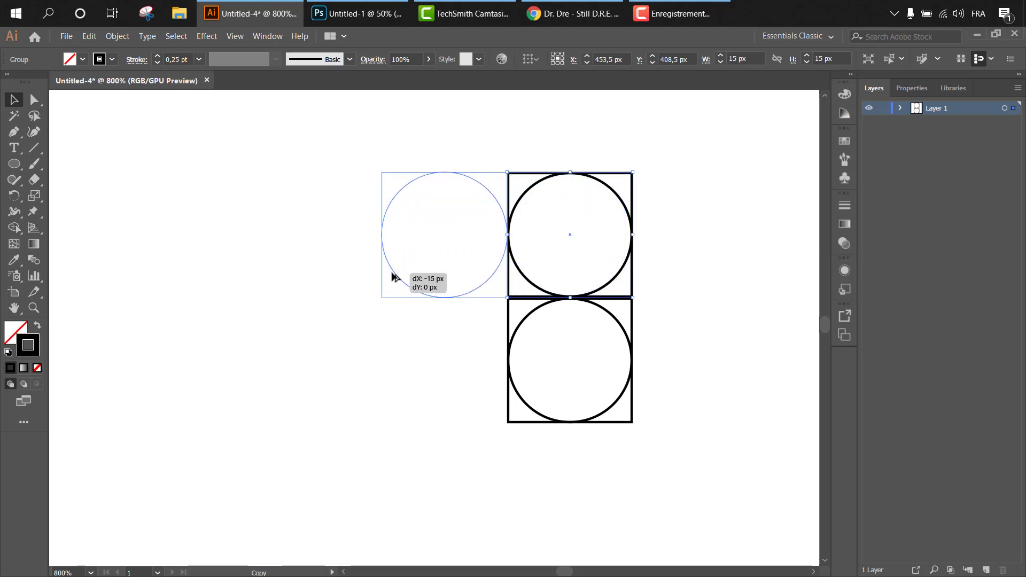
drag(395, 275, 261, 487)
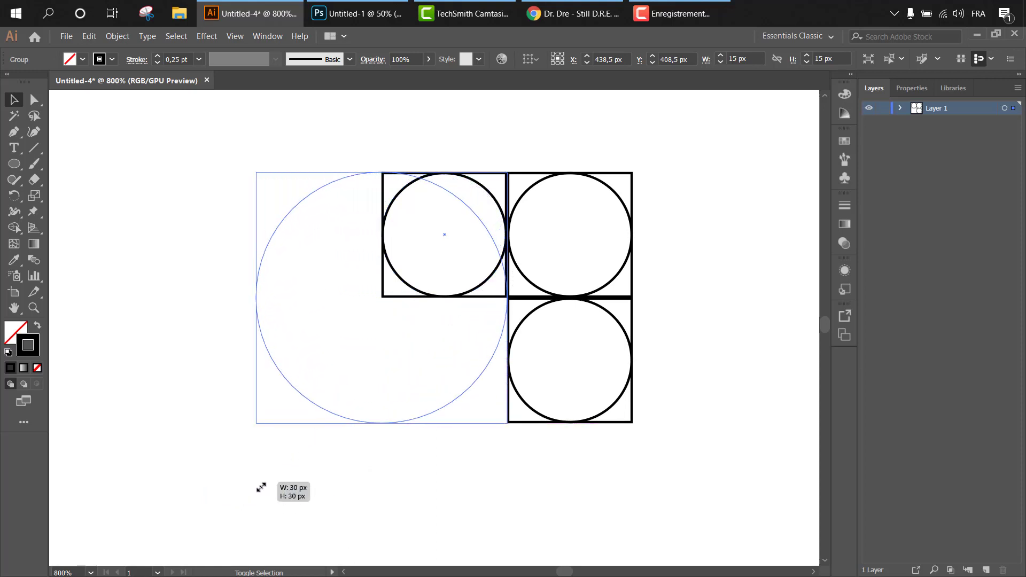
drag(260, 487, 258, 482)
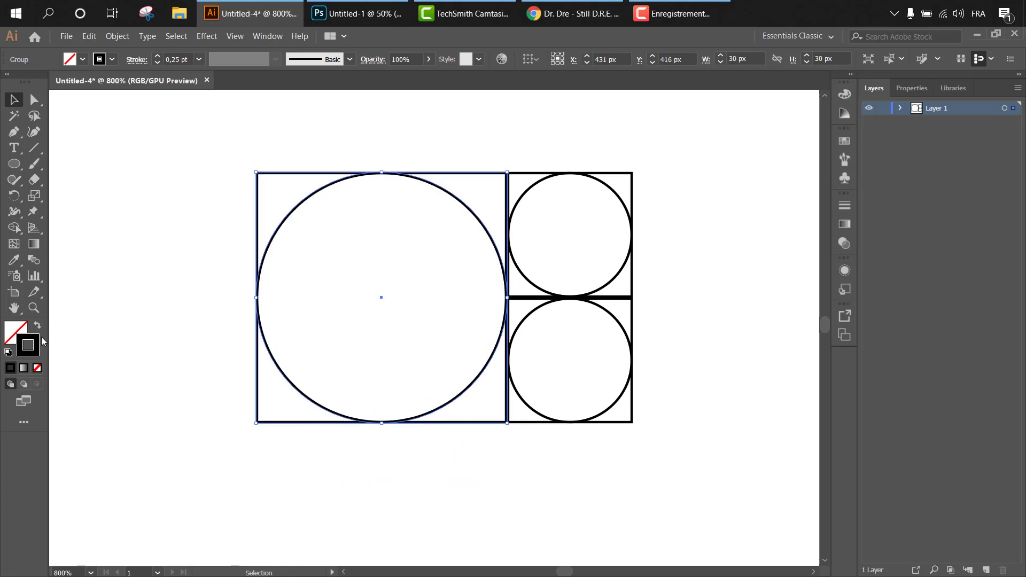
Step: Zoom into the bottom corner joint to check the 30 px unit sits flush
click(33, 308)
drag(528, 459, 547, 481)
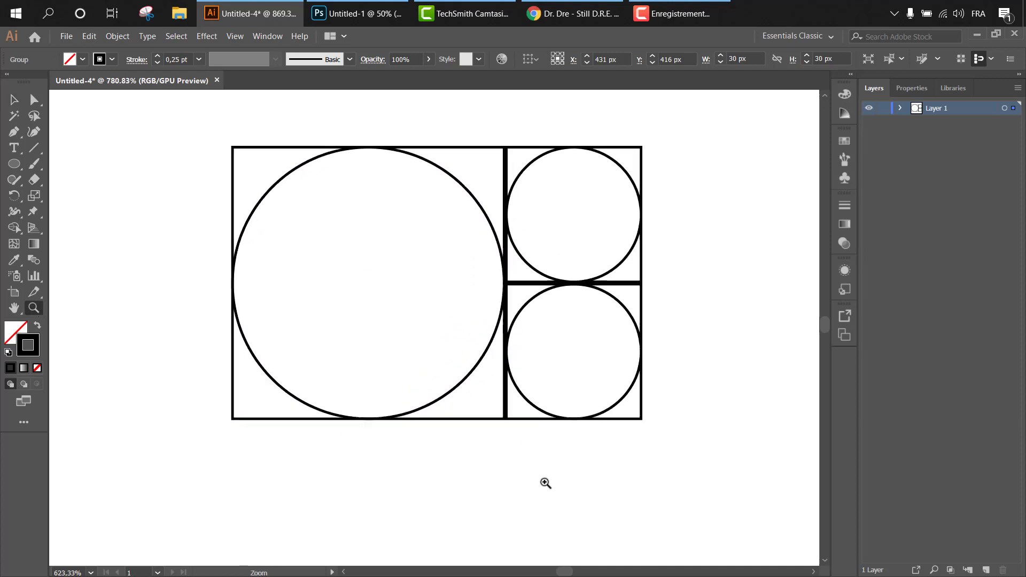
mouse_move(482, 399)
mouse_down()
mouse_move(591, 518)
mouse_move(615, 522)
mouse_up()
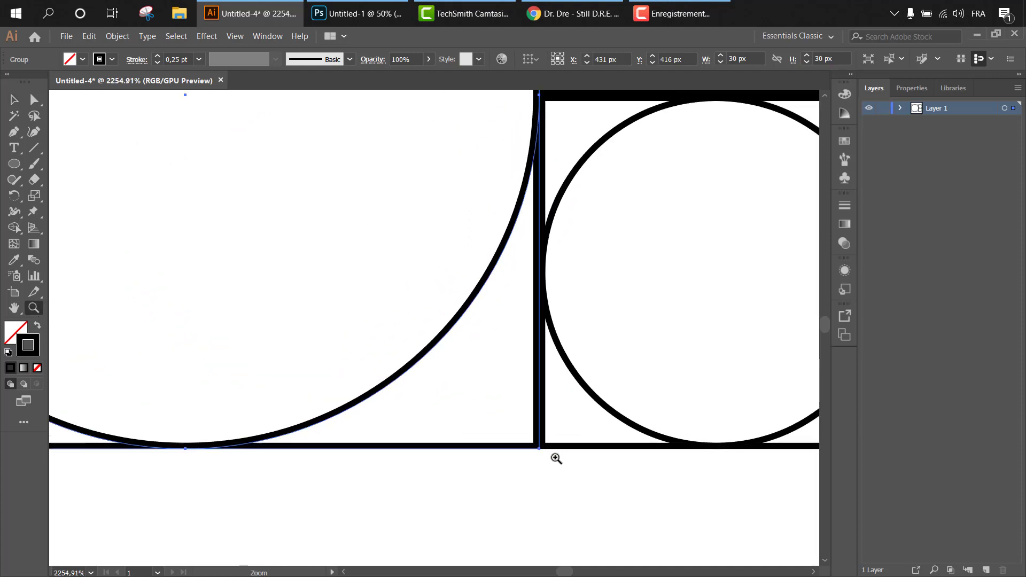
drag(508, 425, 684, 552)
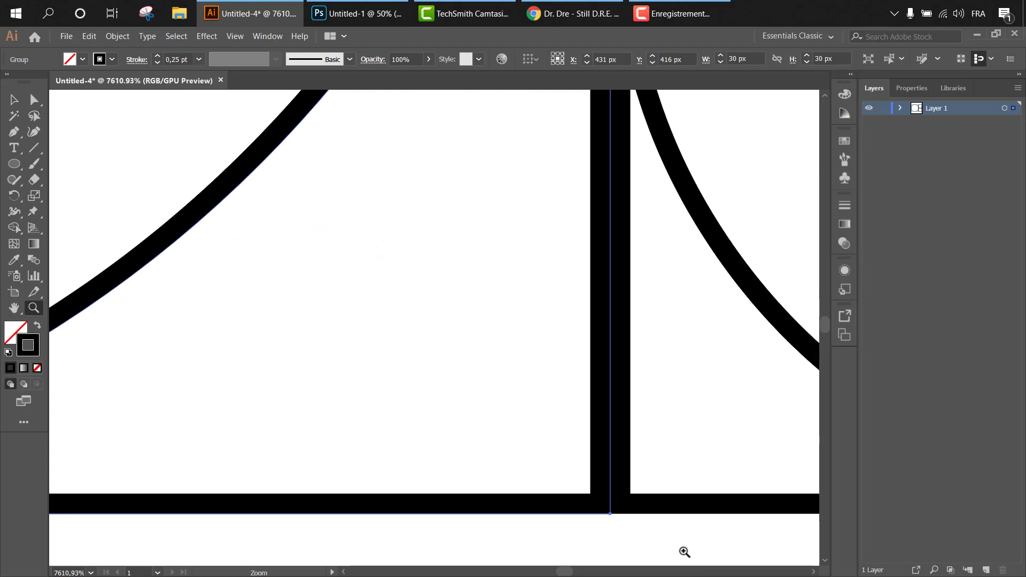
key(v)
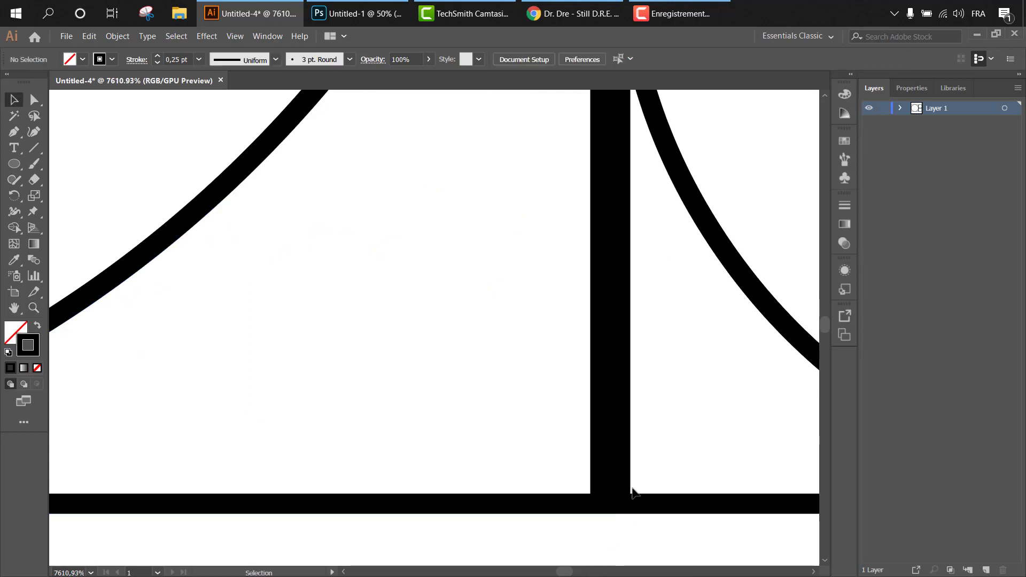
drag(652, 467, 582, 535)
key(ctrl+shift+a)
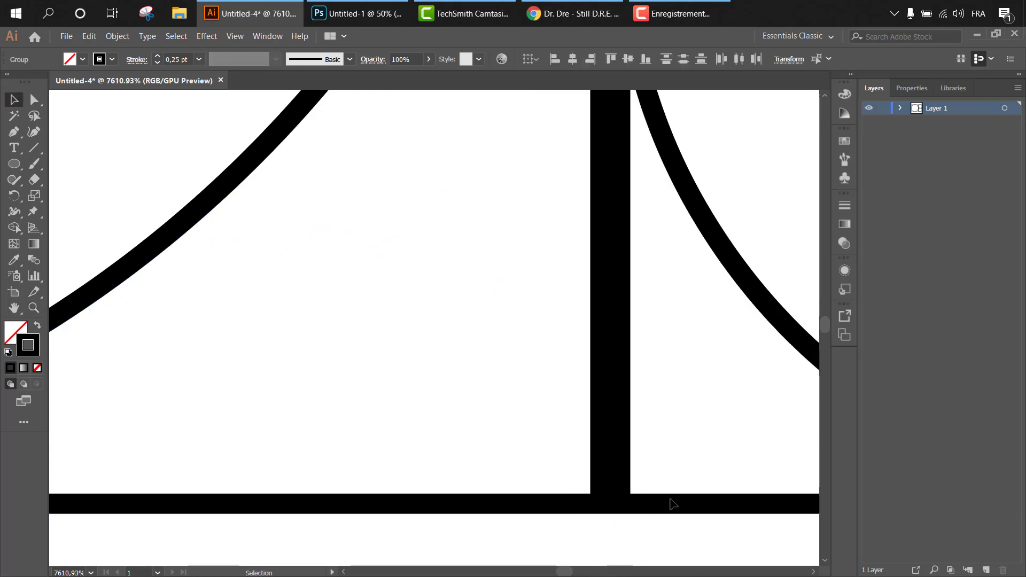
key(a)
Step: Zoom back out and select the whole square-and-circle grid
key(ctrl+minus)
key(ctrl+minus)
key(ctrl+minus)
key(ctrl+minus)
key(ctrl+minus)
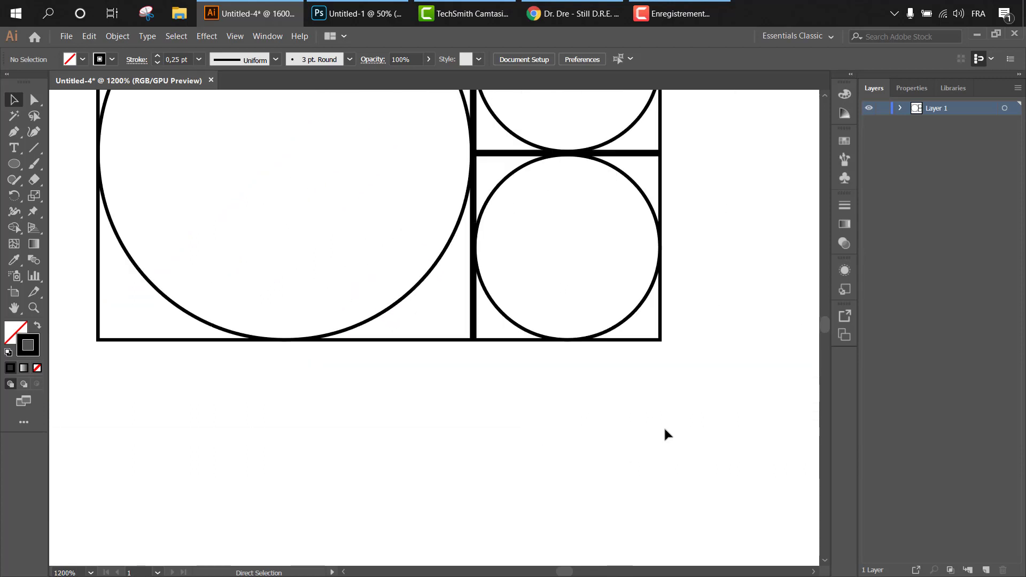
key(ctrl+minus)
key(ctrl+minus)
scroll(646, 290, down, 1)
scroll(646, 342, left, 5)
scroll(645, 393, up, 4)
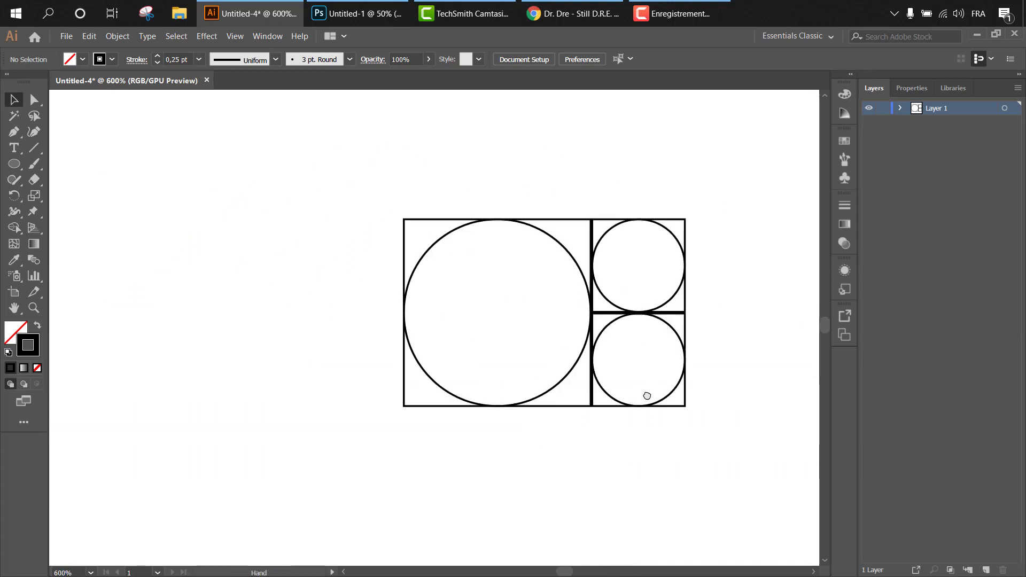
scroll(668, 363, up, 2)
drag(709, 238, 325, 470)
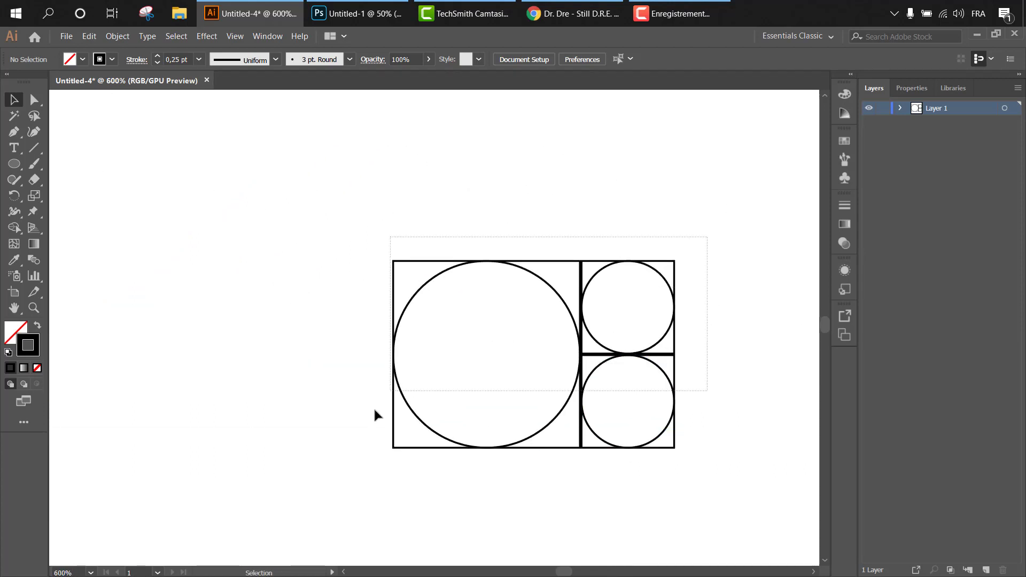
Step: Change the grid's stroke weight from 0,25 pt to 0,15 pt, then deselect
click(845, 206)
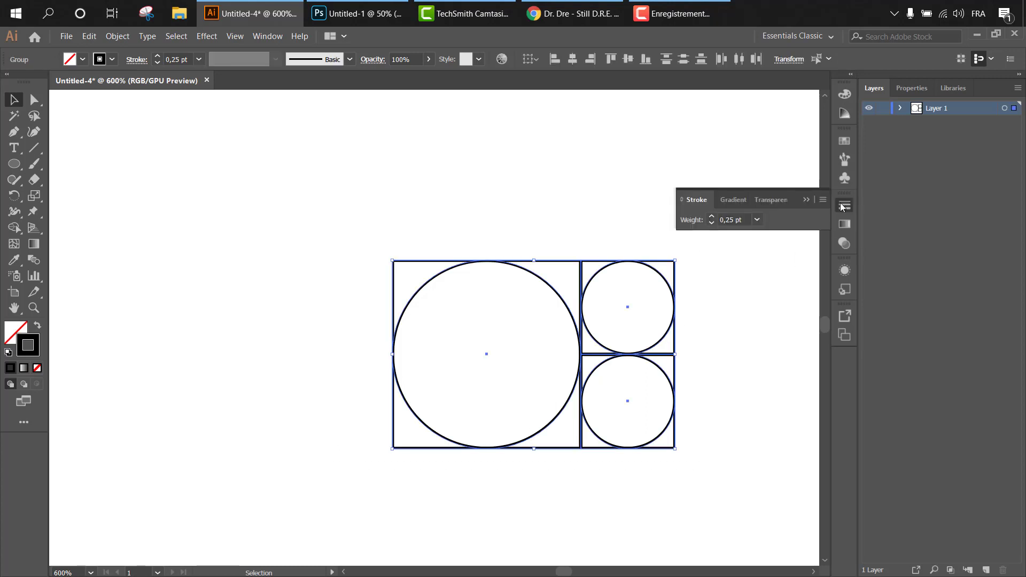
double_click(730, 219)
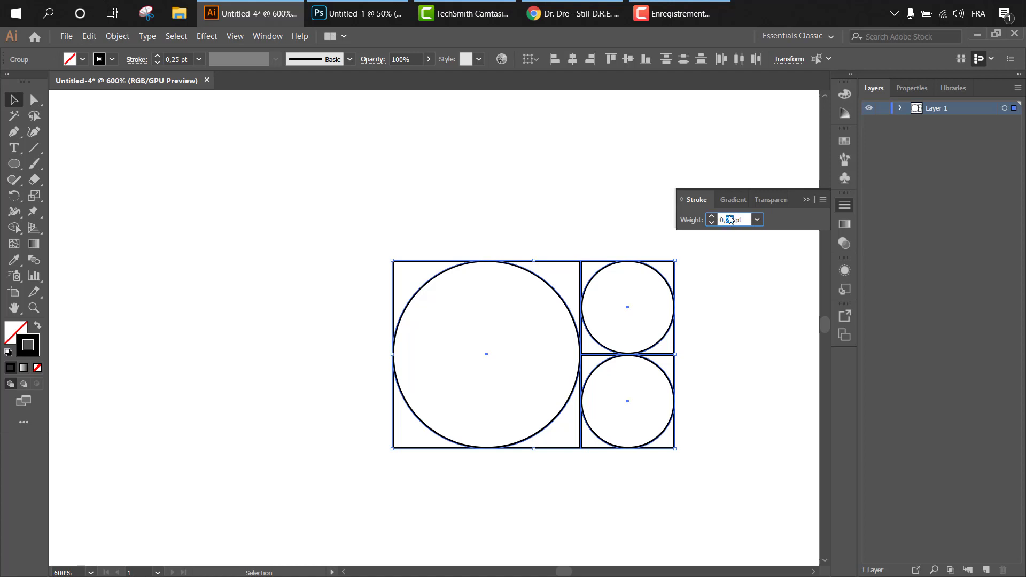
text(15)
key(Return)
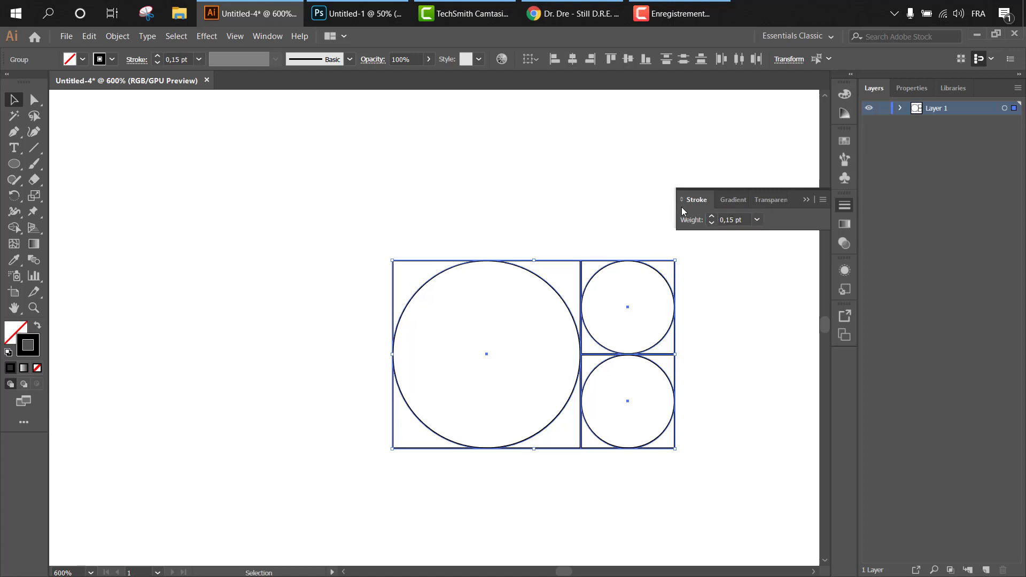
click(591, 191)
Step: Rotate the whole grid 90° and move it up and to the right
click(801, 202)
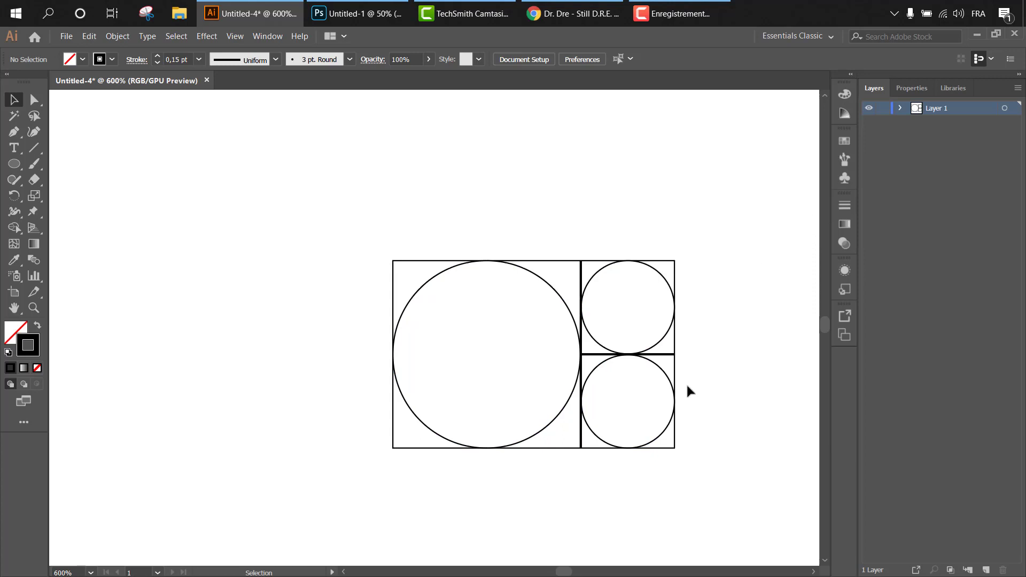
drag(742, 209, 358, 508)
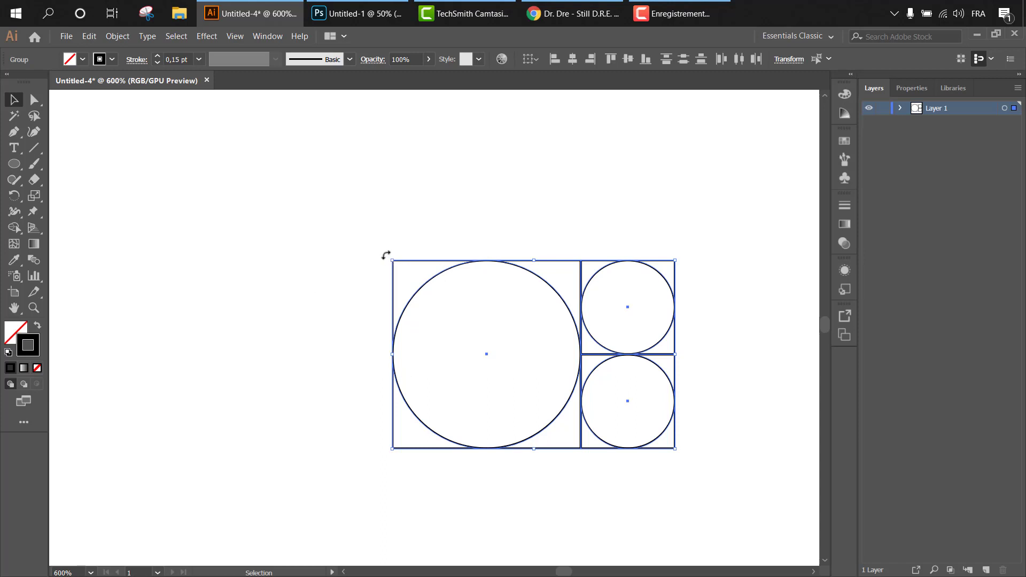
mouse_move(385, 255)
mouse_down()
mouse_move(505, 188)
mouse_move(596, 188)
mouse_up()
drag(602, 244, 744, 185)
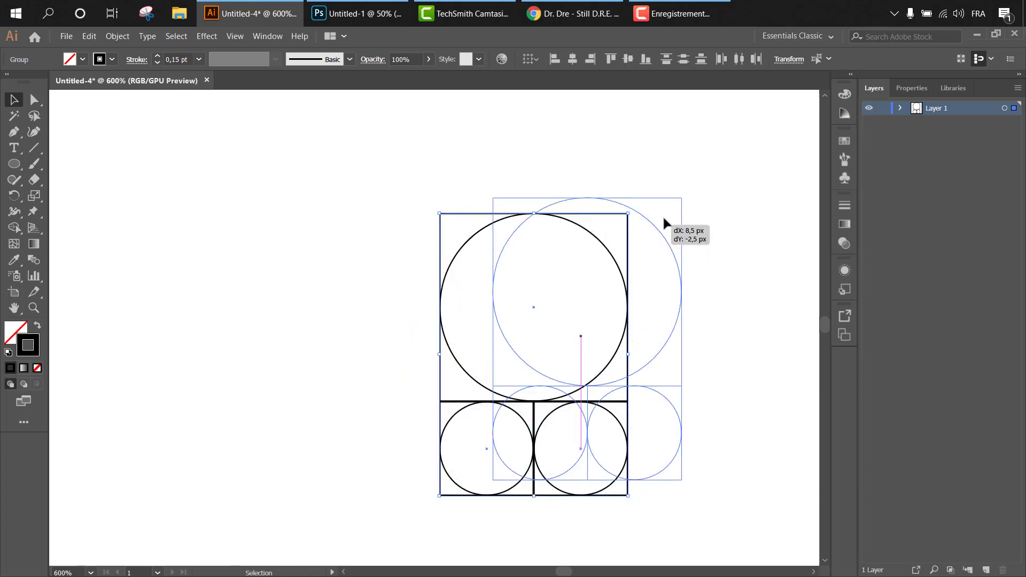
Step: Add a 45 × 45 px copy of the top circle-in-square on the left, then group everything
click(530, 280)
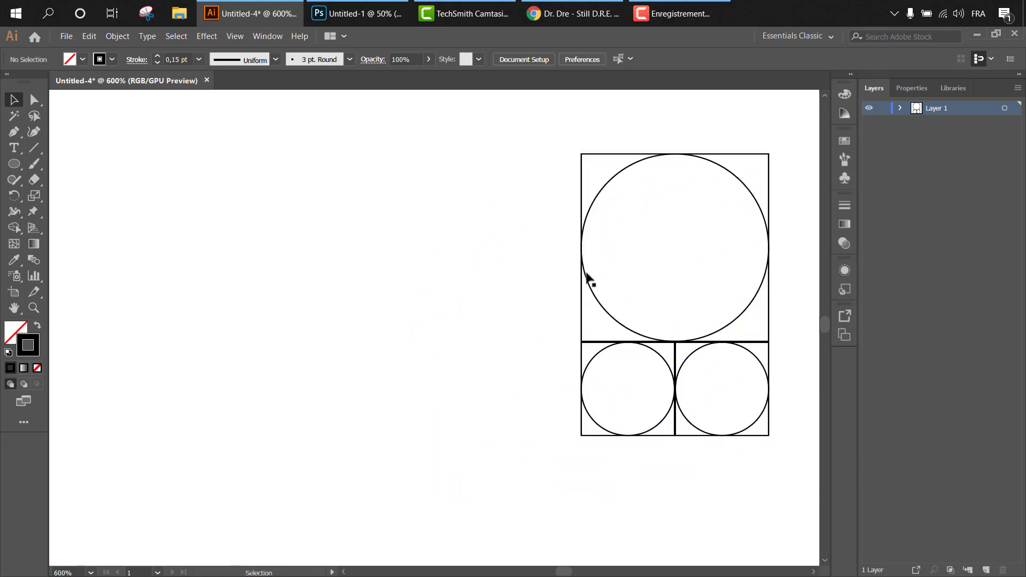
click(585, 276)
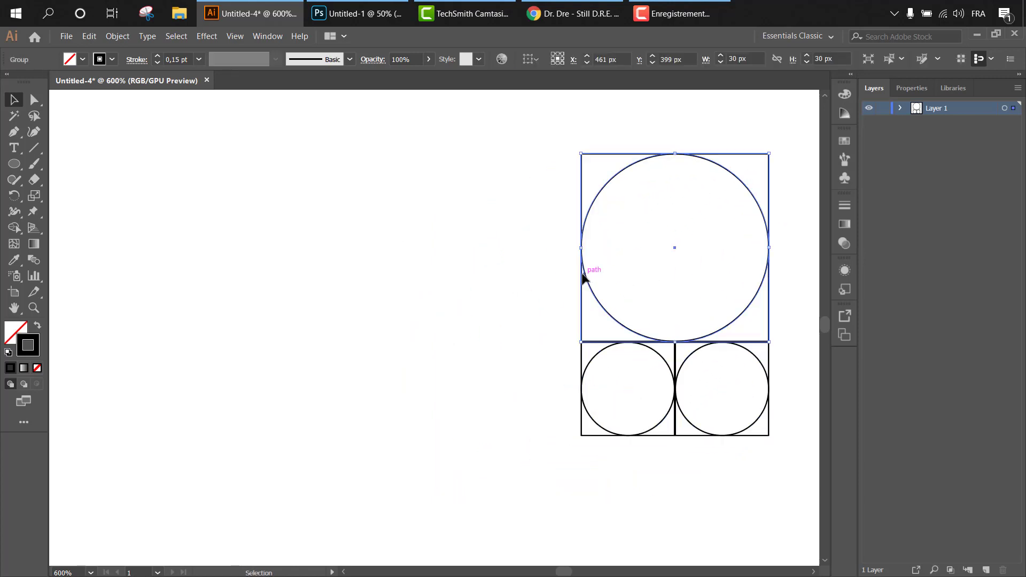
drag(582, 274, 398, 277)
drag(387, 342, 299, 463)
click(576, 447)
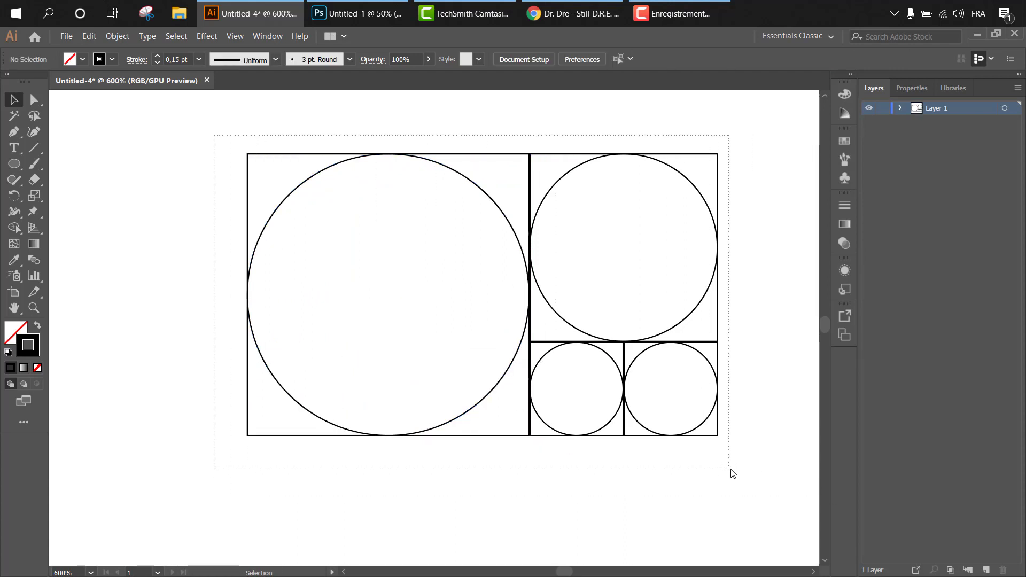
drag(271, 141, 732, 460)
key(ctrl+g)
key(ctrl+minus)
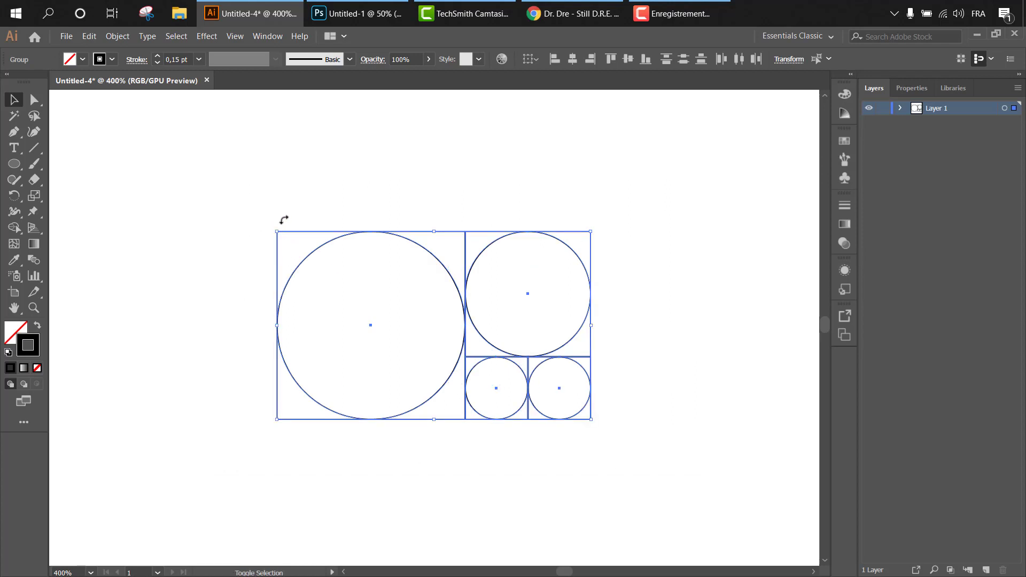
Step: Rotate the grid back upright and add a 75 × 75 px circle-in-square copy on its left
drag(283, 219, 494, 184)
drag(546, 206, 738, 160)
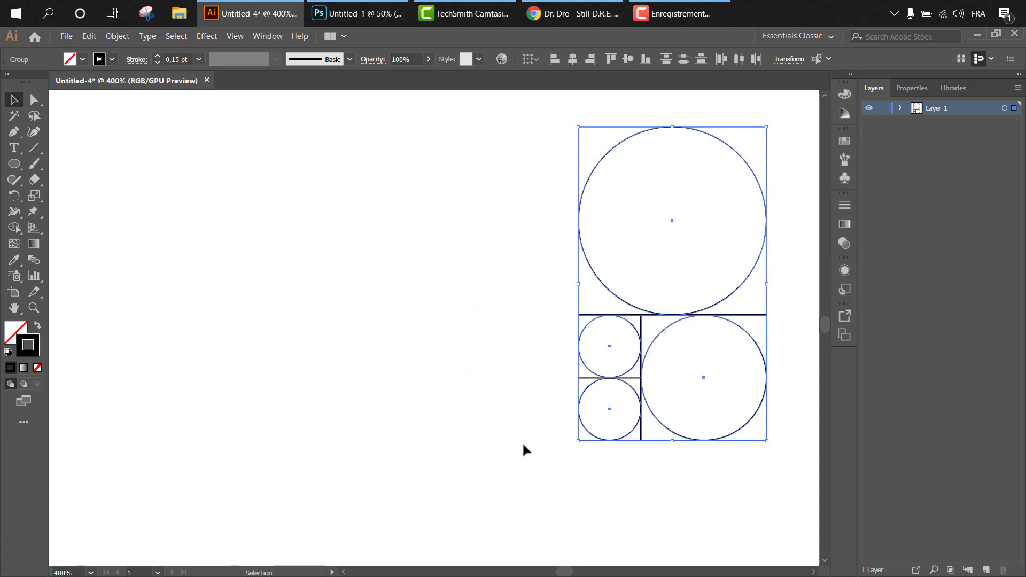
click(534, 257)
click(578, 214)
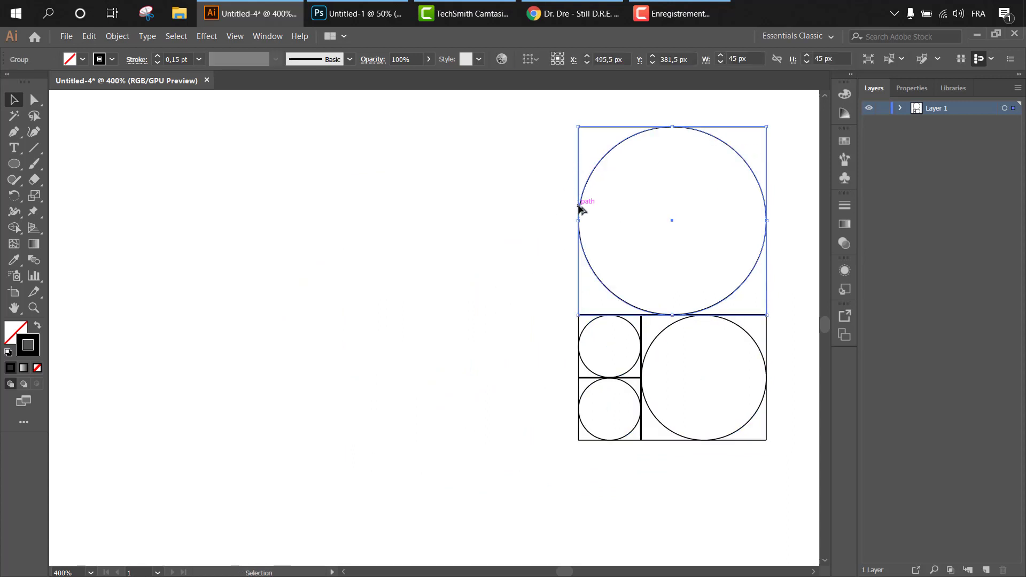
drag(580, 207, 390, 208)
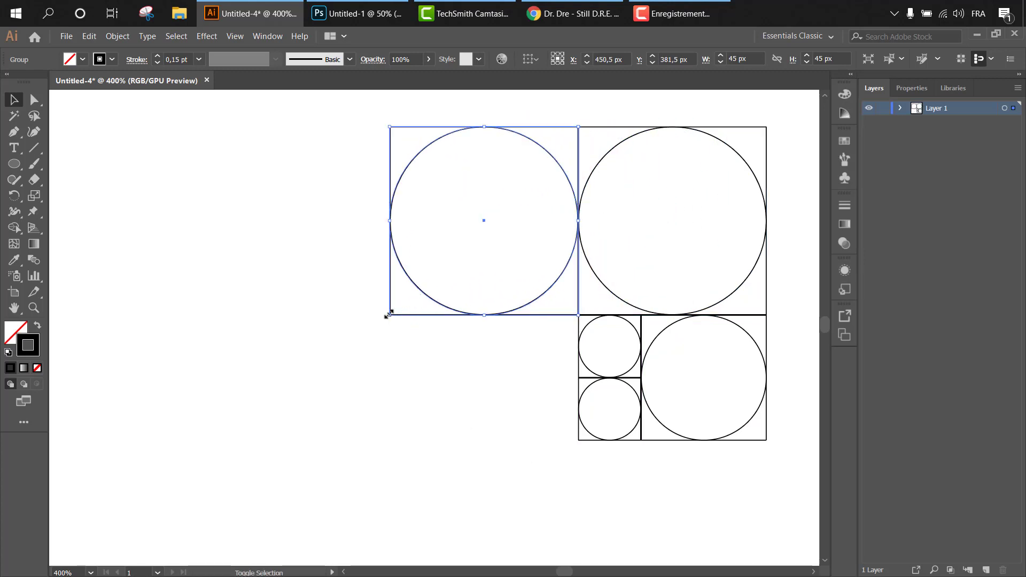
drag(389, 316, 264, 464)
click(474, 463)
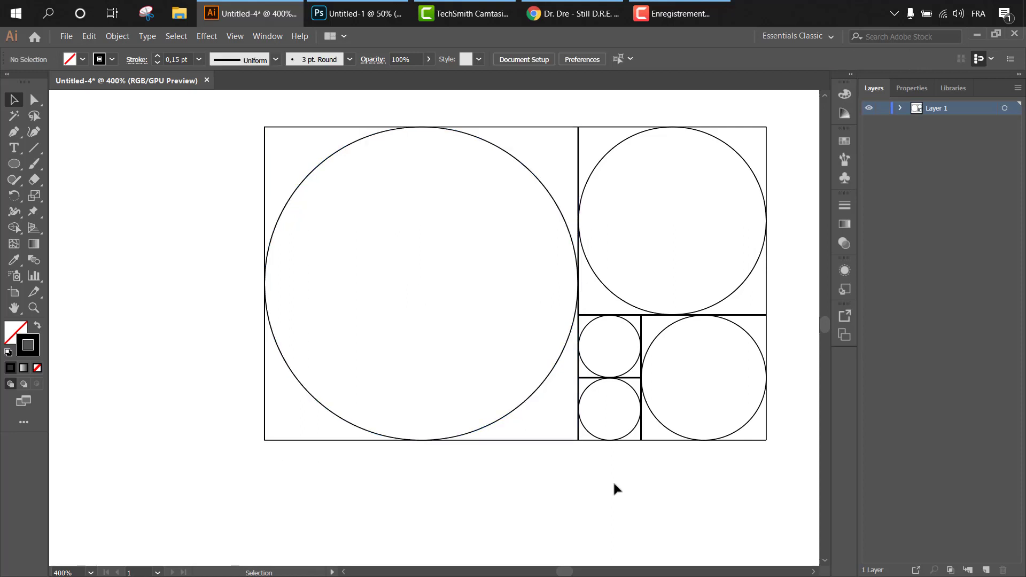
Step: Group all squares and circles and rotate the grid a quarter turn to vertical
drag(402, 216, 773, 447)
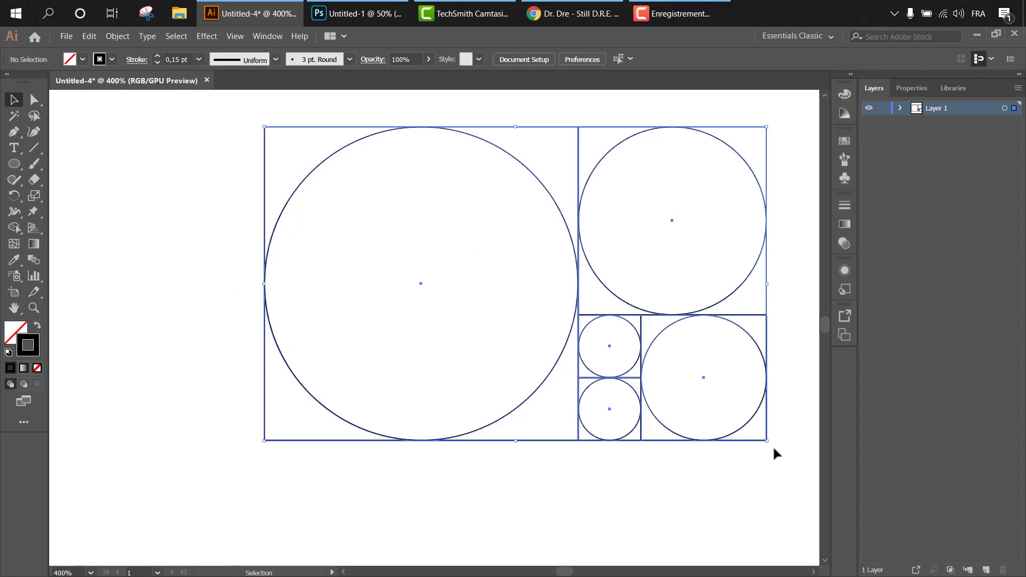
key(ctrl+g)
key(ctrl+minus)
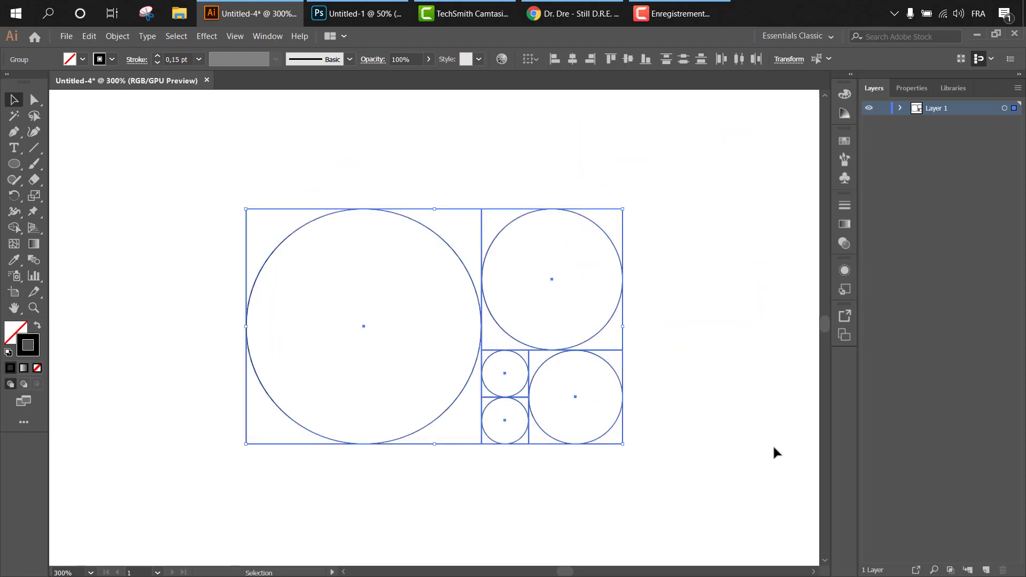
drag(247, 203, 335, 165)
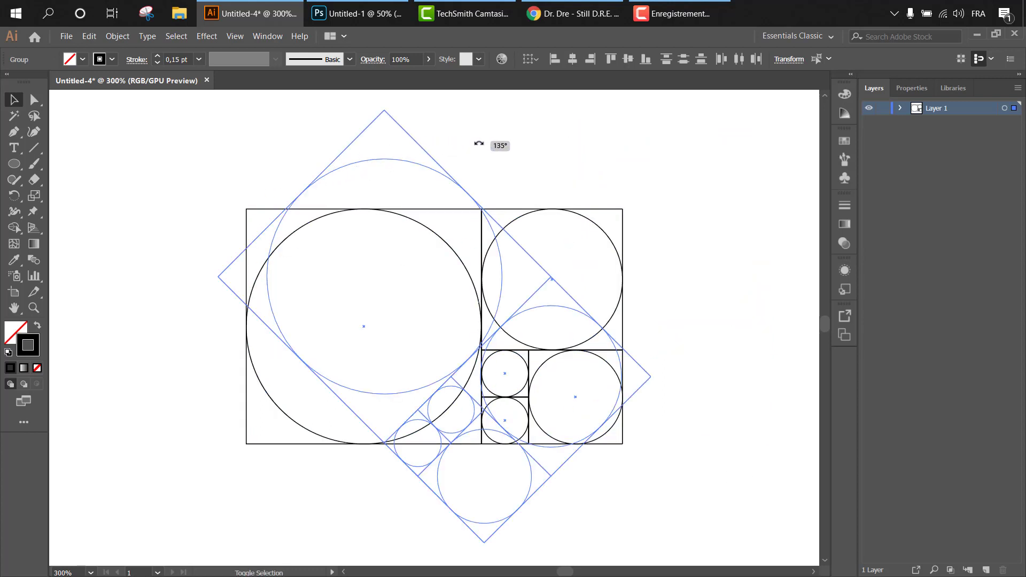
drag(392, 148, 700, 145)
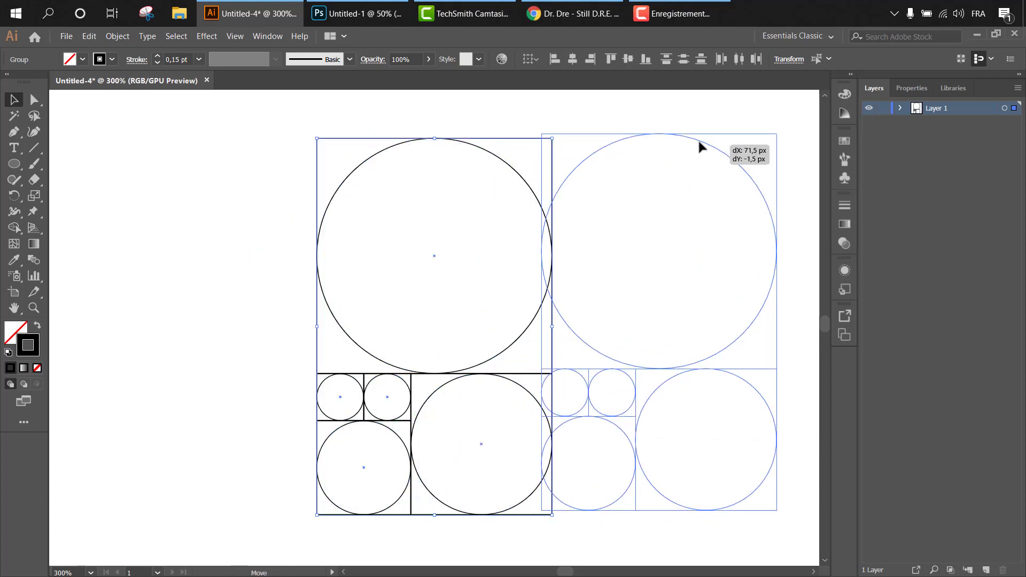
Step: Add a 120 × 120 px circle-in-square copy on the left, filling the full height
click(455, 282)
click(534, 188)
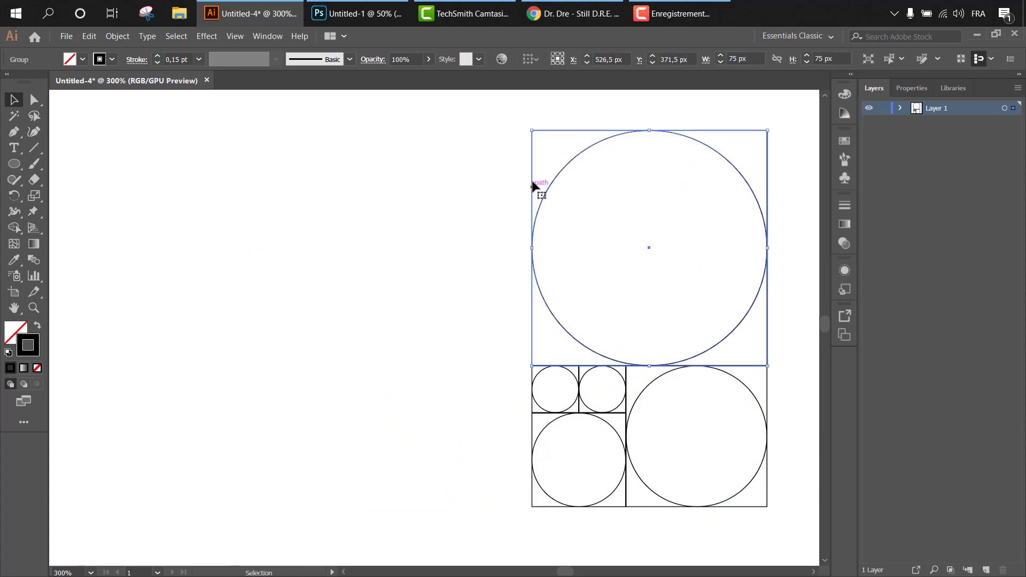
drag(538, 214, 314, 214)
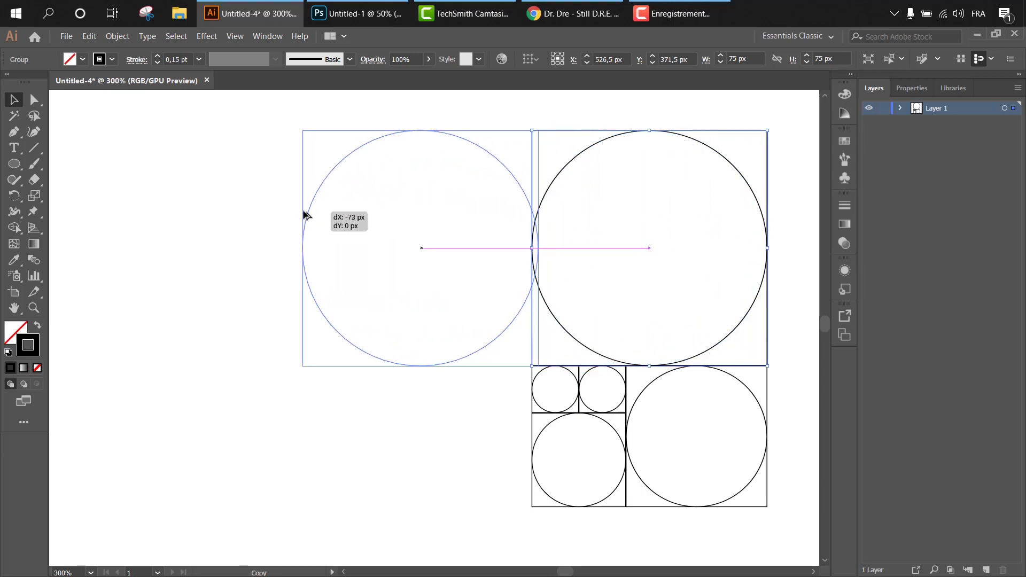
drag(314, 214, 301, 214)
mouse_move(297, 366)
mouse_down()
mouse_move(153, 542)
mouse_move(155, 535)
mouse_up()
click(544, 573)
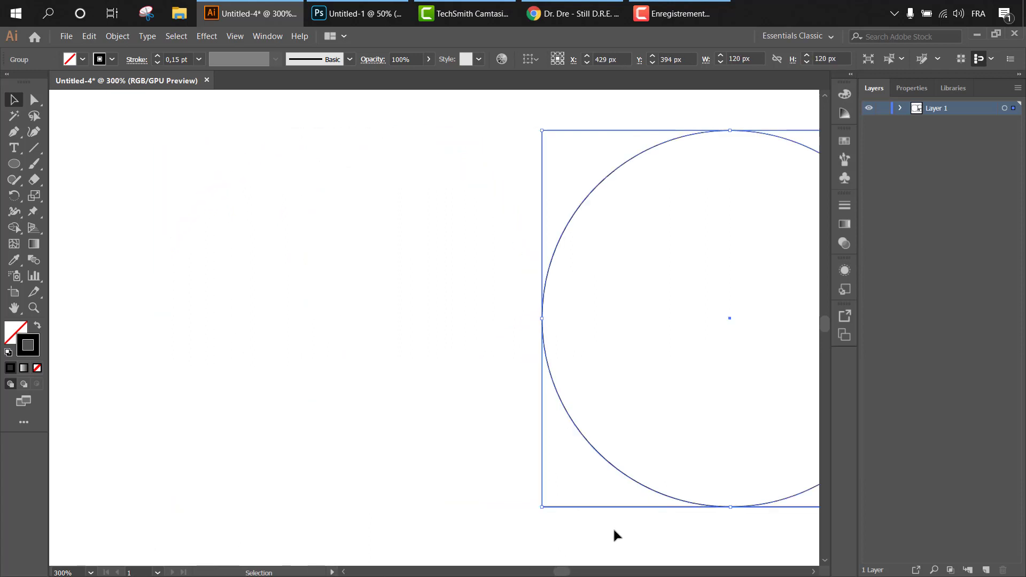
drag(579, 393, 318, 362)
click(584, 484)
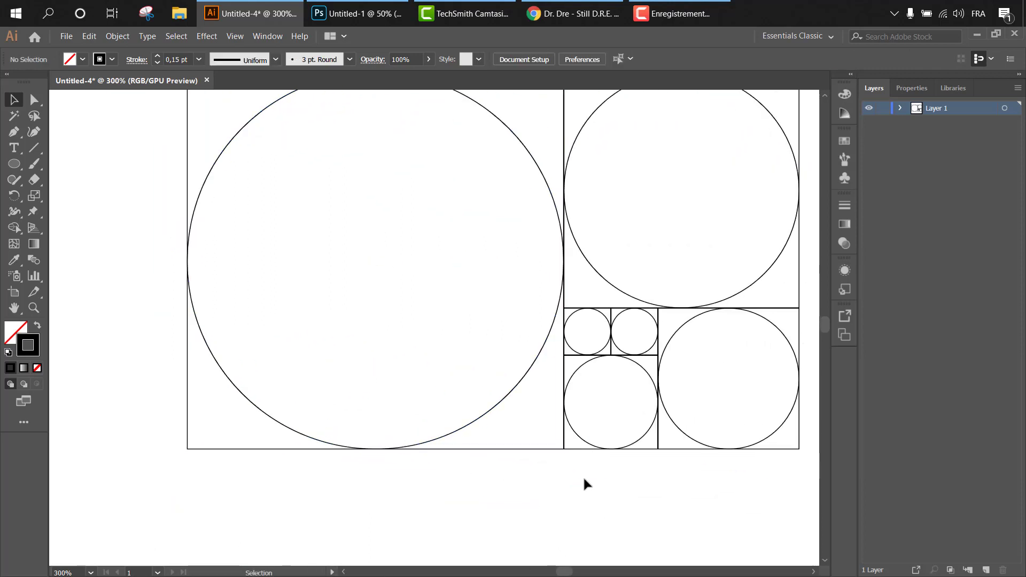
Step: Select the whole grid, rotate it 90° upright and move it right
key(ctrl+minus)
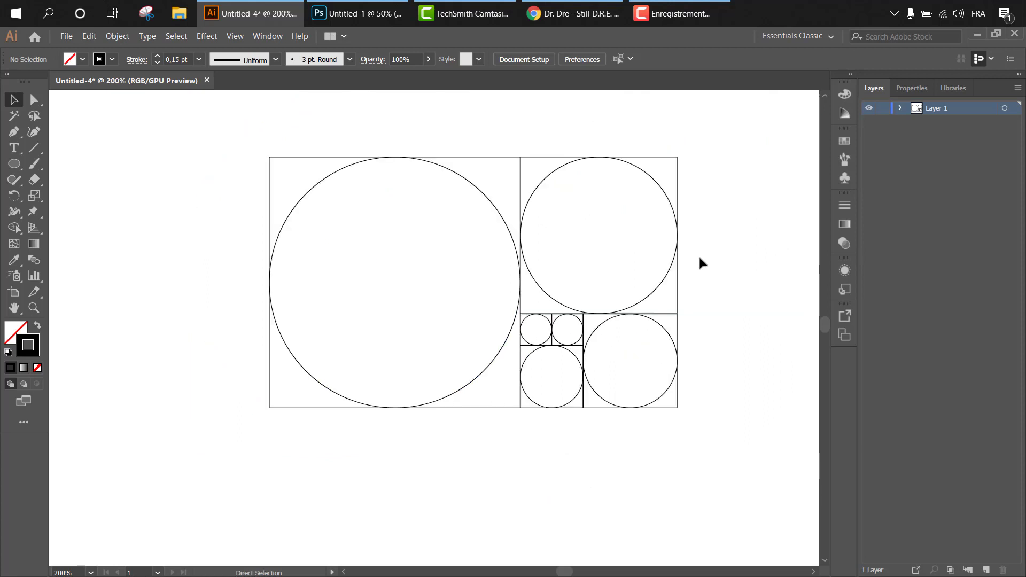
drag(561, 284, 613, 340)
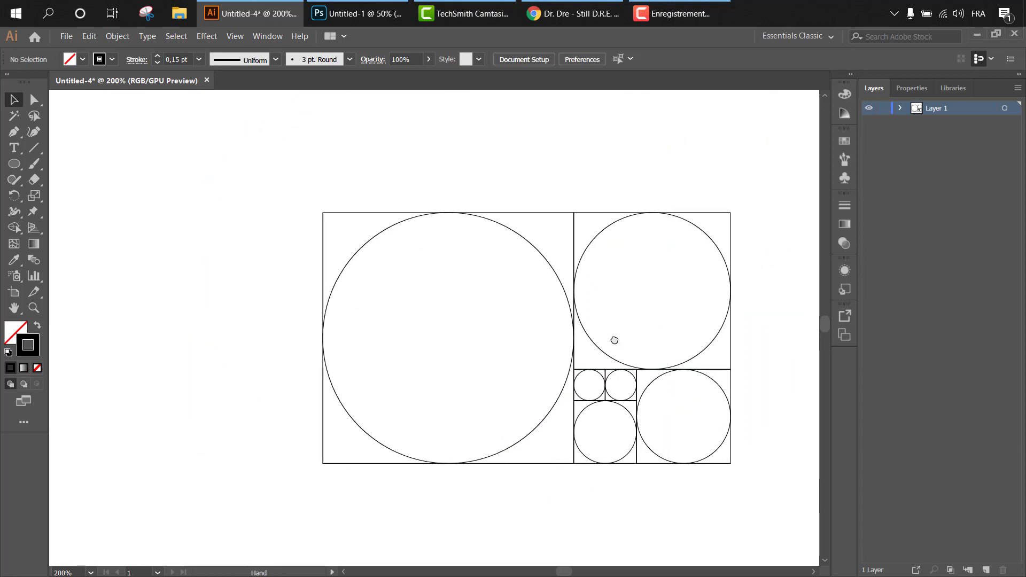
drag(297, 165, 780, 508)
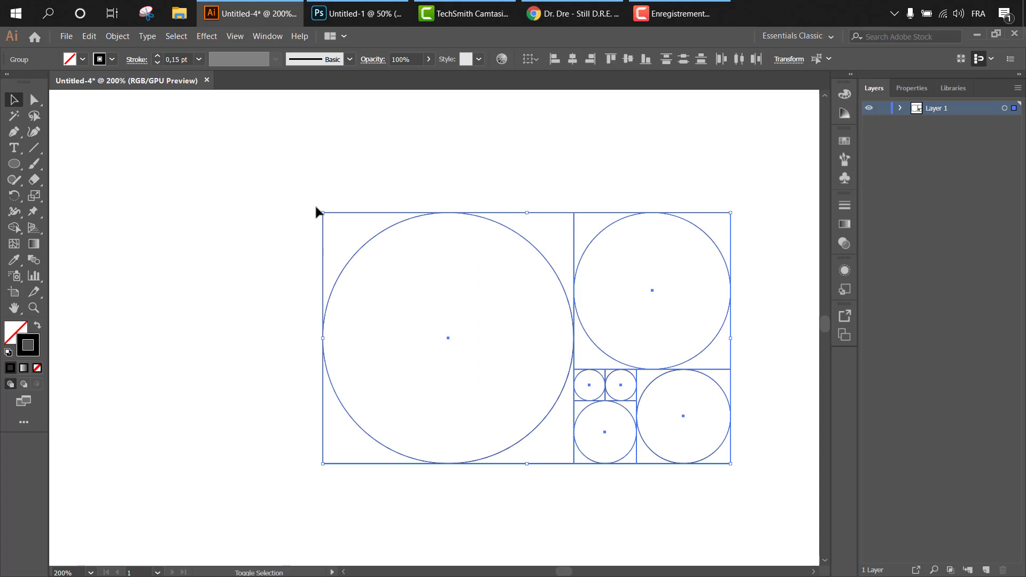
drag(318, 207, 597, 134)
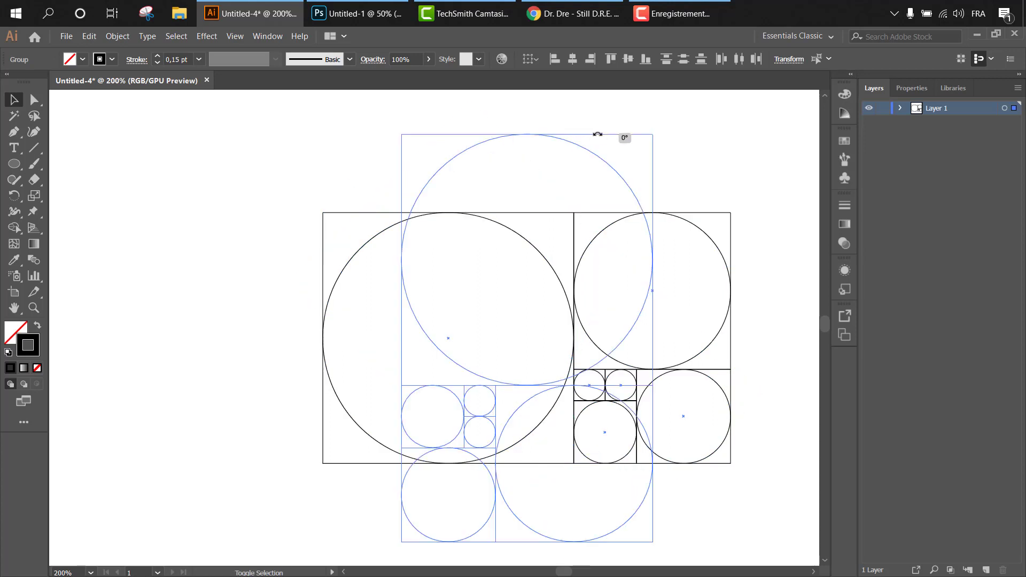
drag(652, 281, 783, 262)
click(458, 313)
Step: Copy the top circle-in-square to the grid's left and scale it to 195 px
click(533, 305)
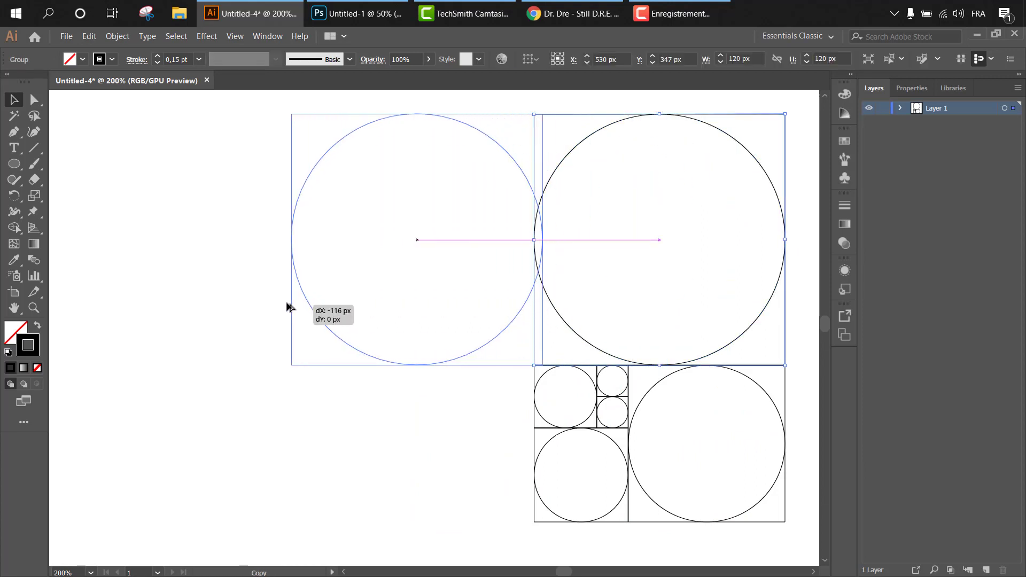
drag(364, 310, 282, 307)
drag(282, 366, 314, 206)
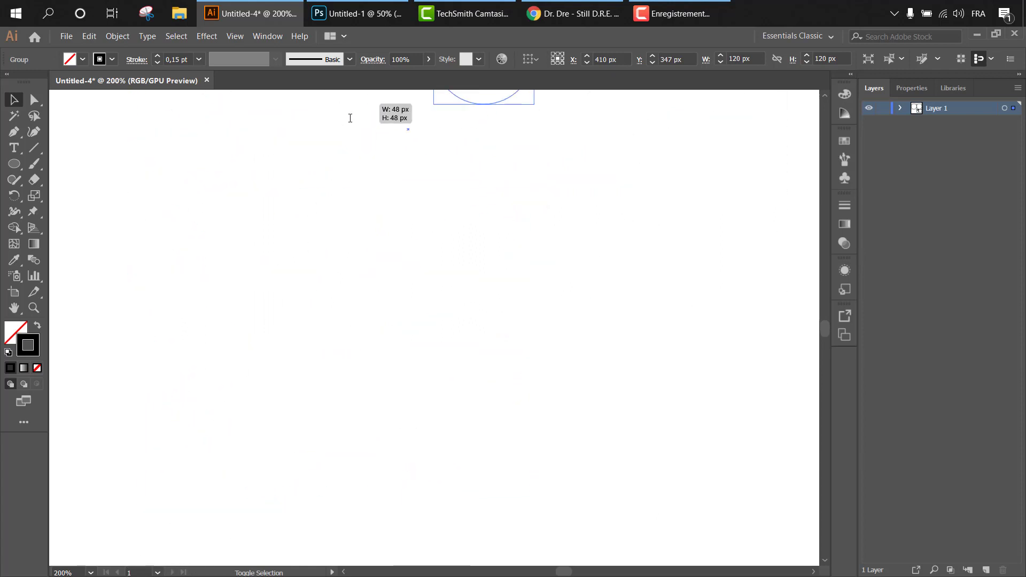
drag(314, 206, 309, 391)
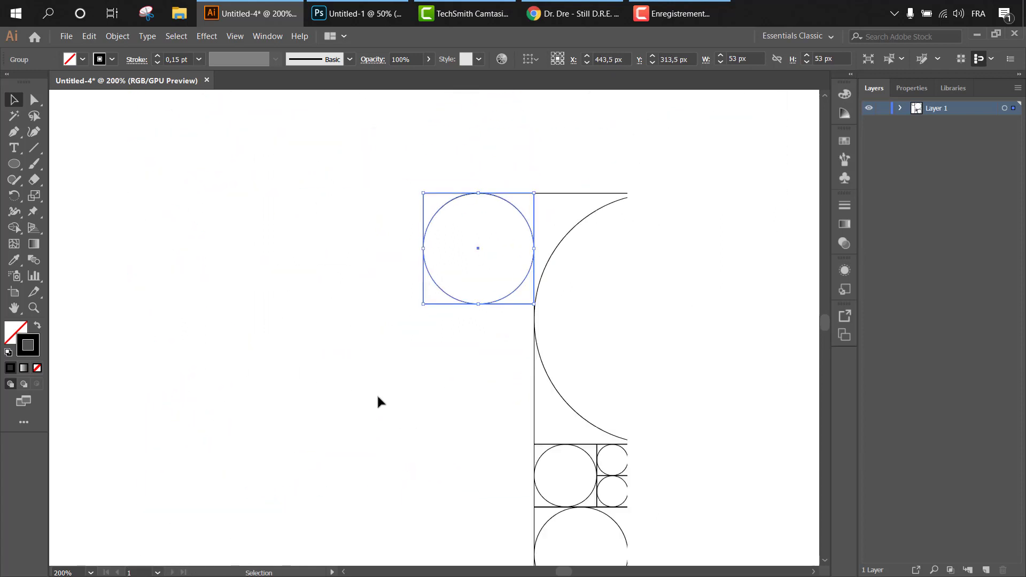
key(ctrl+minus)
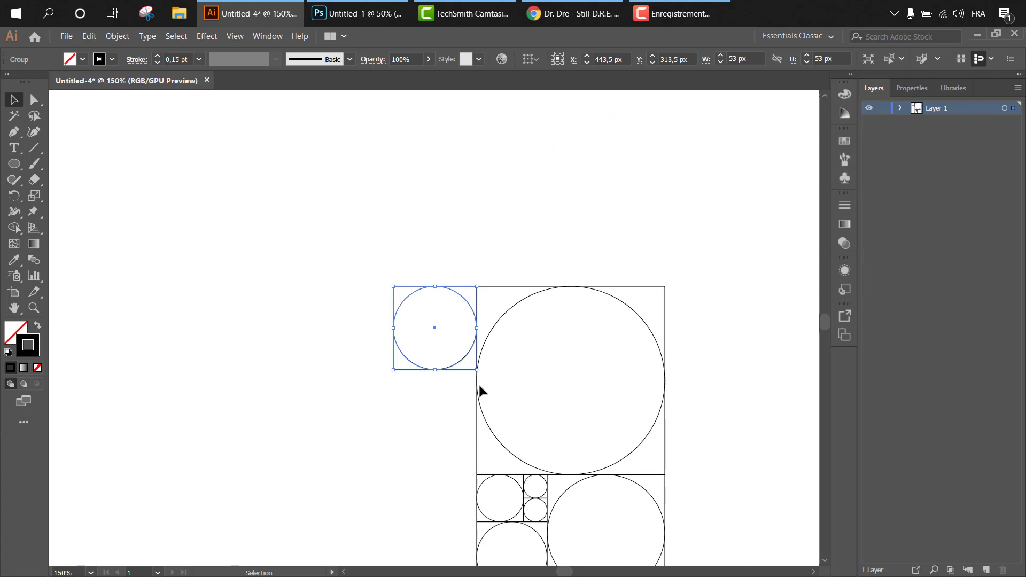
scroll(448, 323, down, 3)
scroll(449, 323, left, 2)
scroll(467, 234, down, 2)
scroll(467, 234, left, 1)
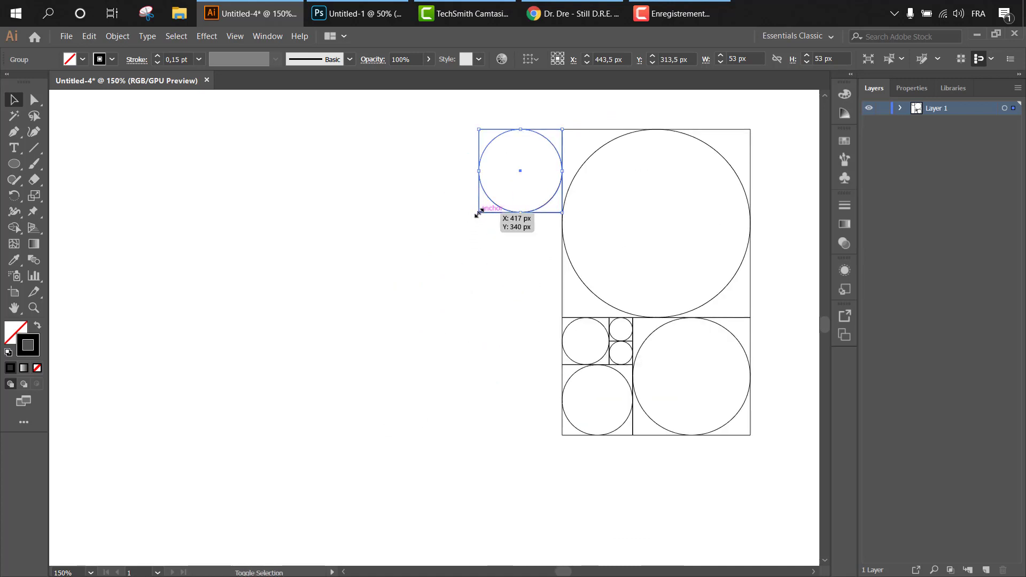
drag(479, 213, 257, 503)
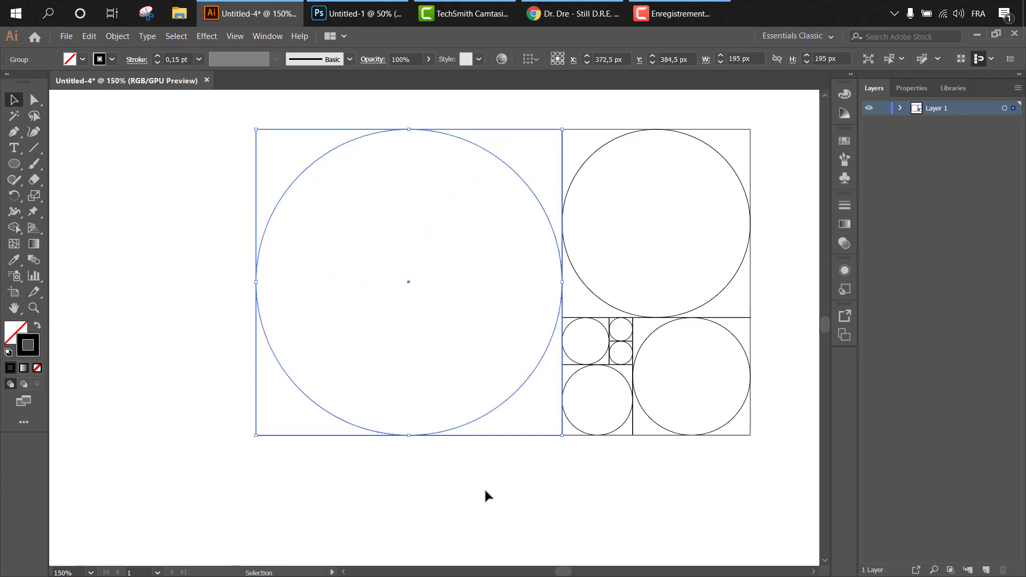
key(z)
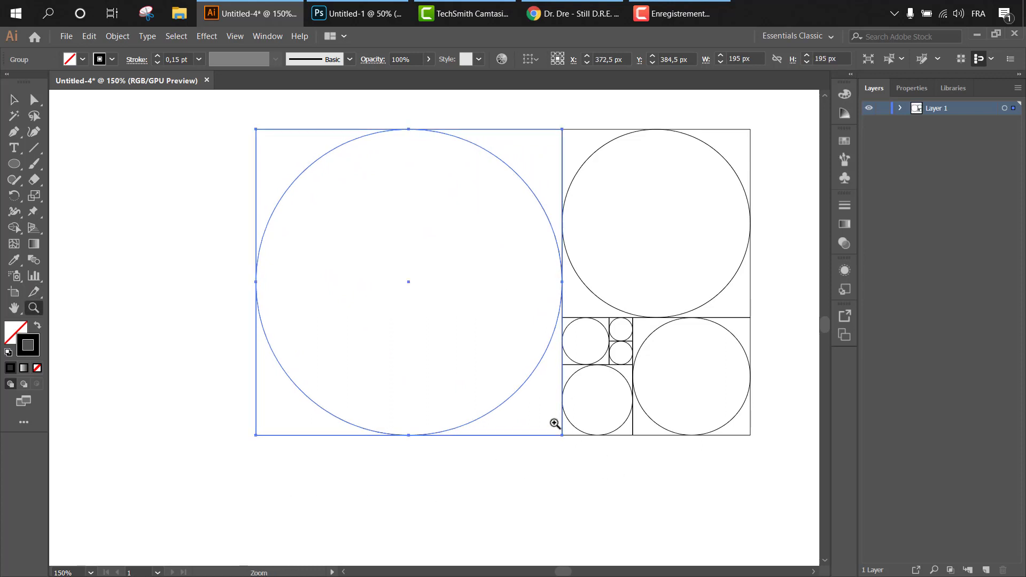
mouse_move(554, 424)
mouse_down()
mouse_move(637, 538)
mouse_move(523, 404)
mouse_up()
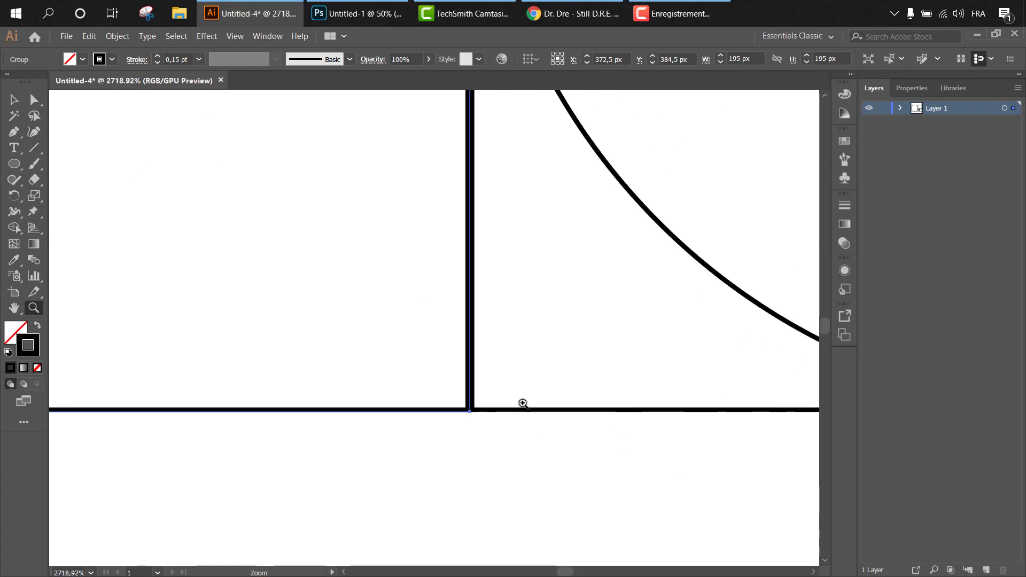
key(v)
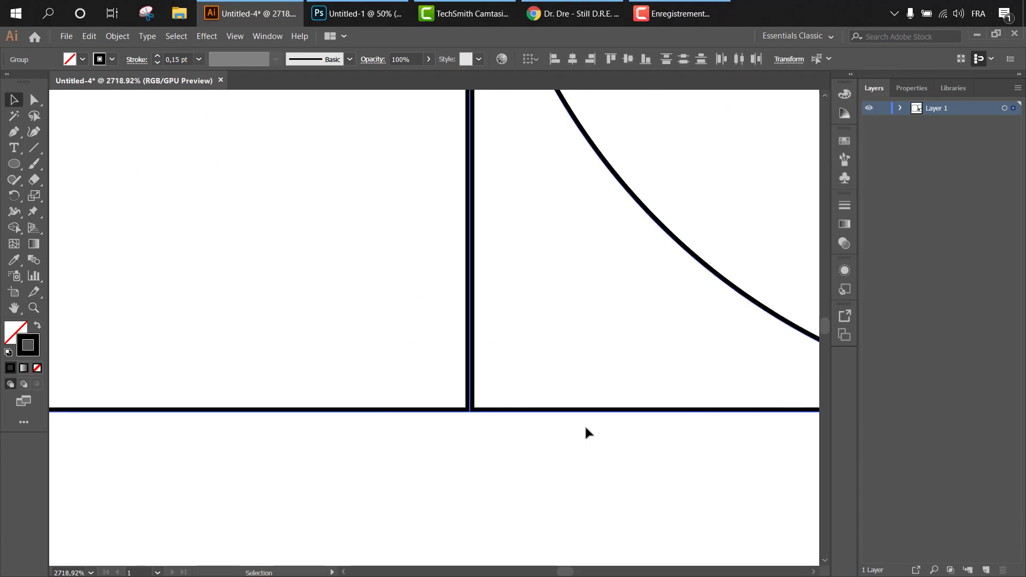
key(ctrl+minus)
key(ctrl+minus)
key(ctrl+minus)
key(ctrl+minus)
key(ctrl+minus)
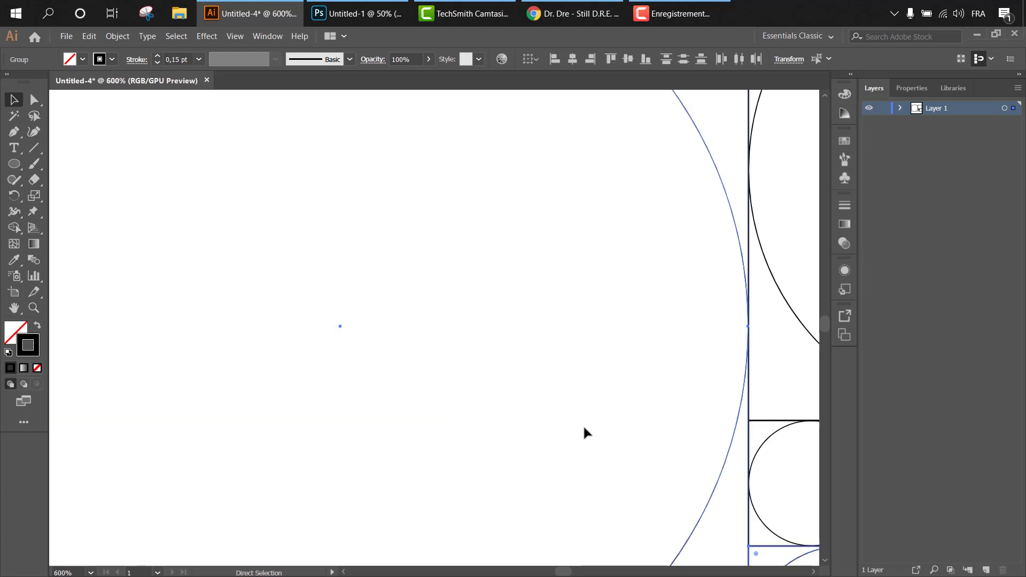
key(ctrl+minus)
key(ctrl+minus)
key(ctrl+minus)
key(ctrl+minus)
key(ctrl+minus)
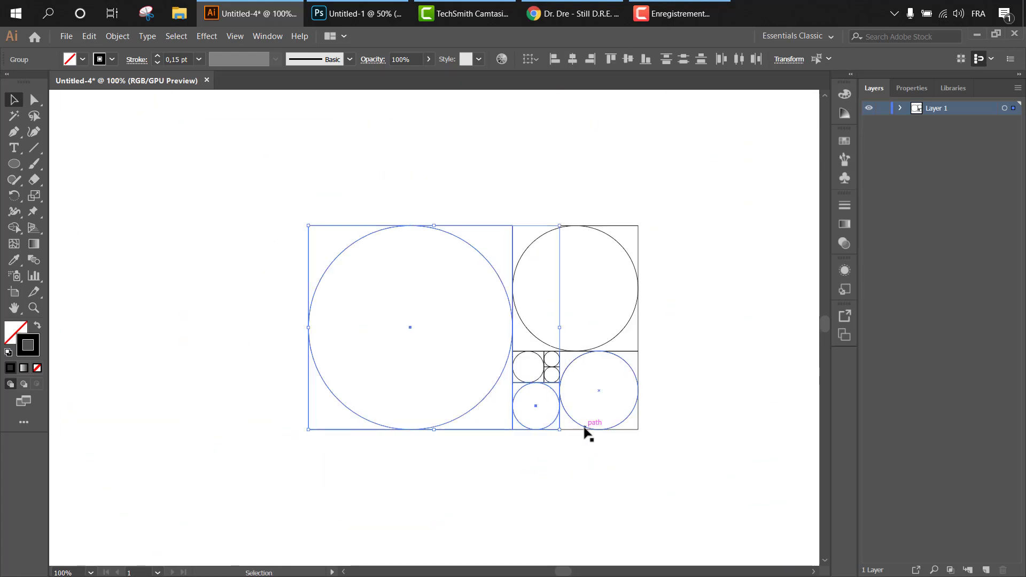
drag(267, 196, 775, 476)
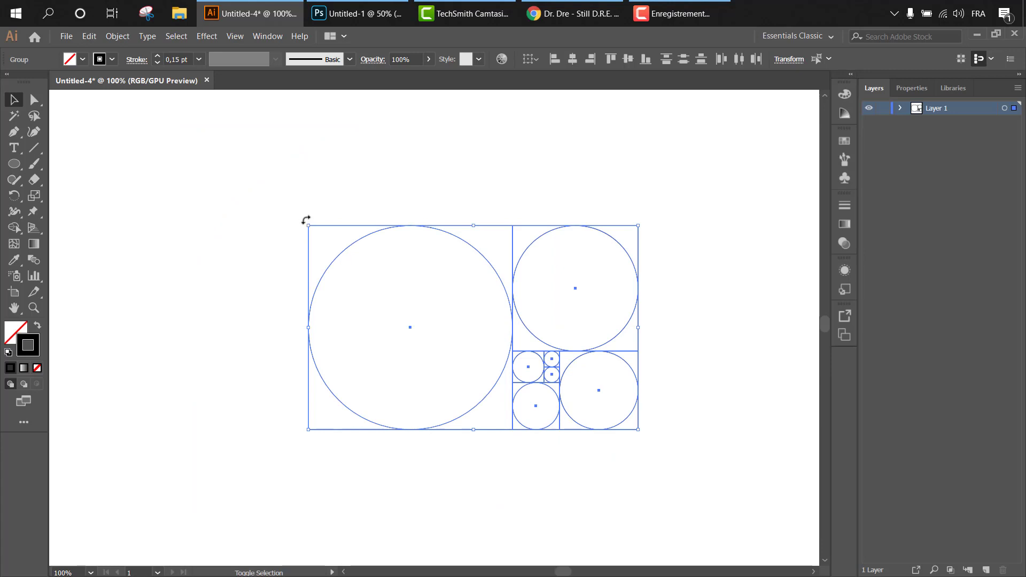
Step: Rotate the layout 90°, then copy its top circle-in-square left and enlarge it to 315 px
mouse_move(305, 221)
mouse_down()
mouse_move(362, 183)
mouse_move(546, 191)
mouse_move(552, 206)
mouse_move(716, 199)
mouse_up()
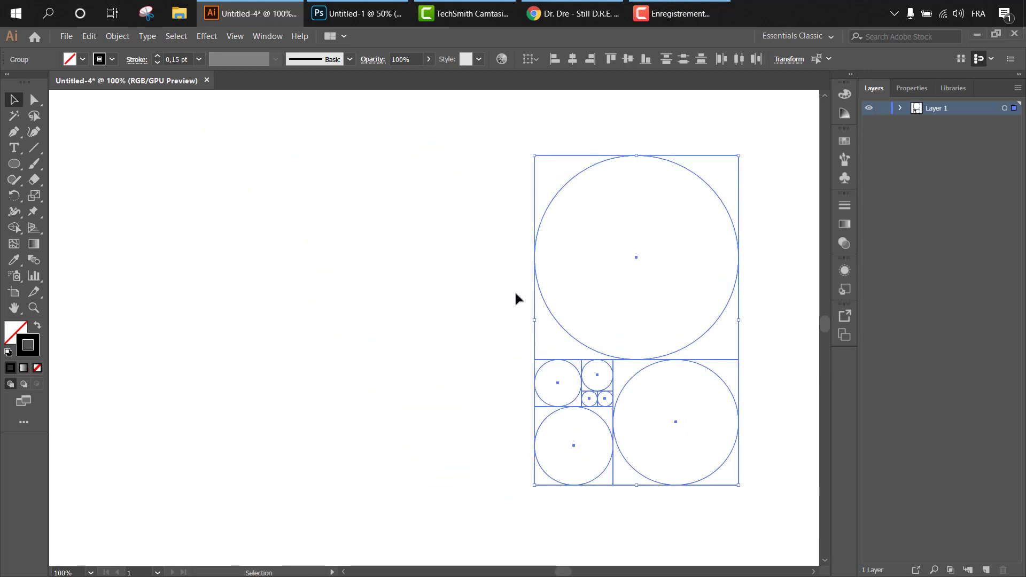
click(488, 286)
click(535, 258)
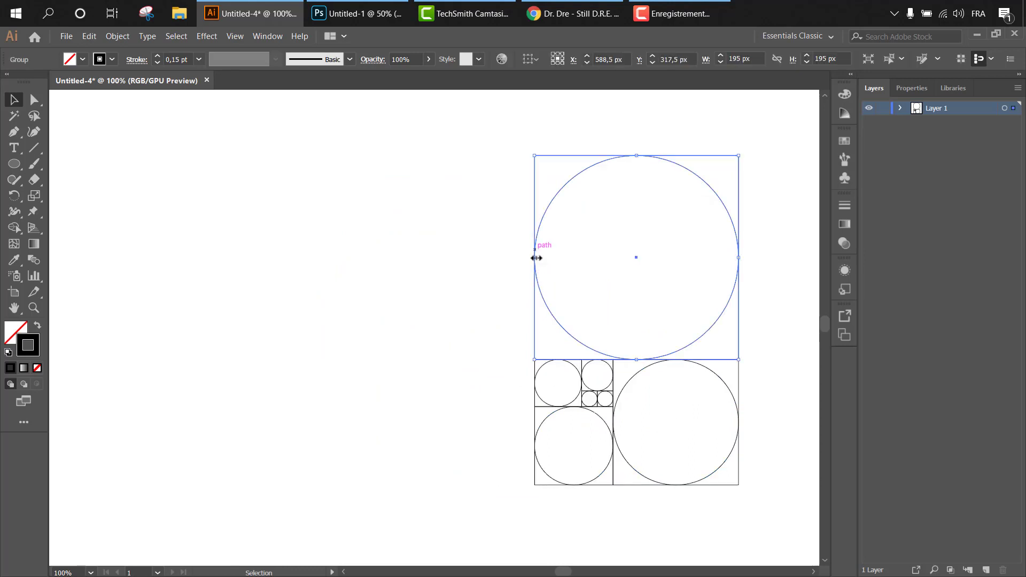
drag(533, 277, 331, 279)
drag(329, 356, 184, 487)
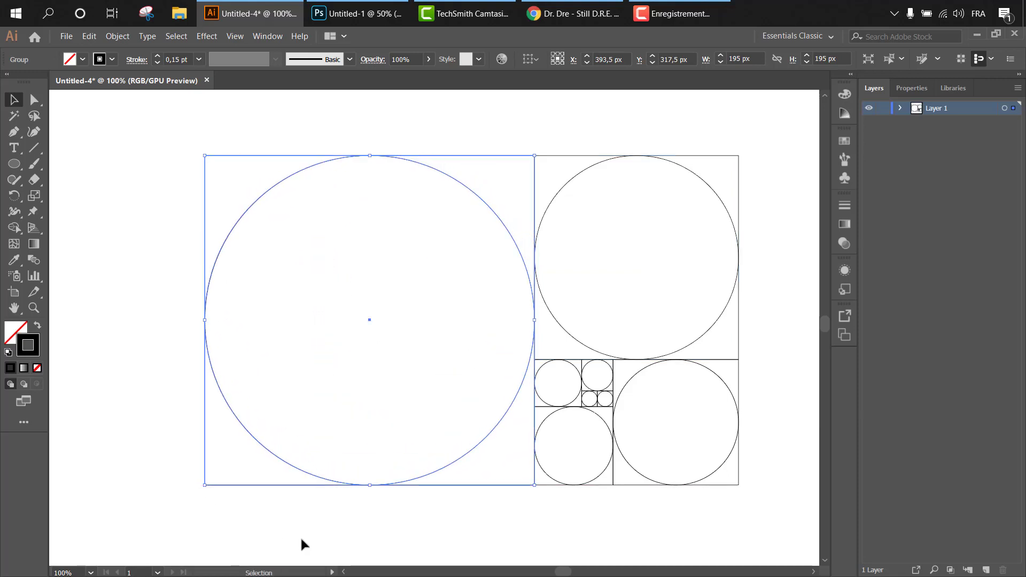
click(612, 499)
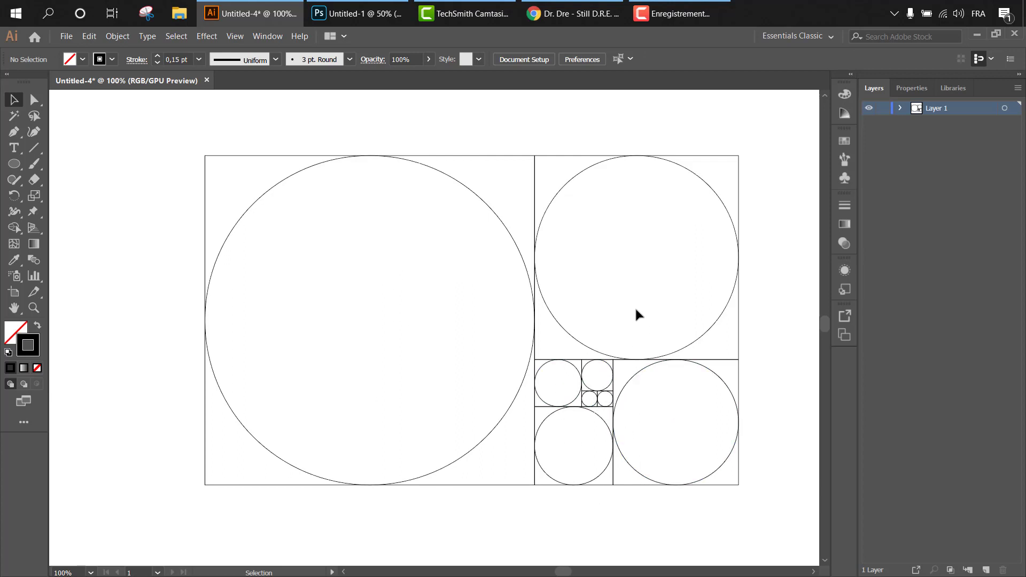
Step: Select all circles and squares and rotate the layout 90° into portrait orientation
drag(172, 132, 785, 487)
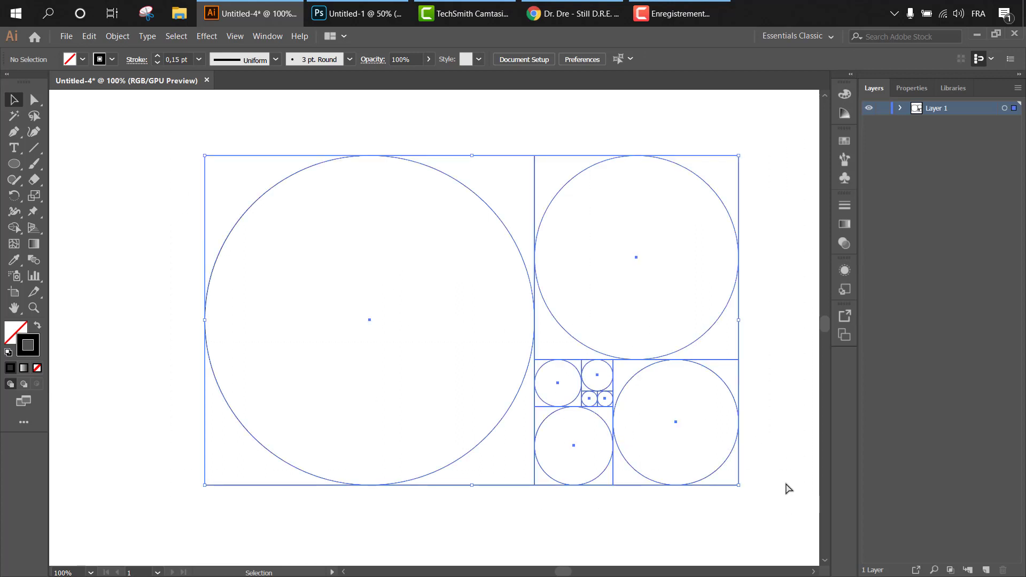
key(ctrl+minus)
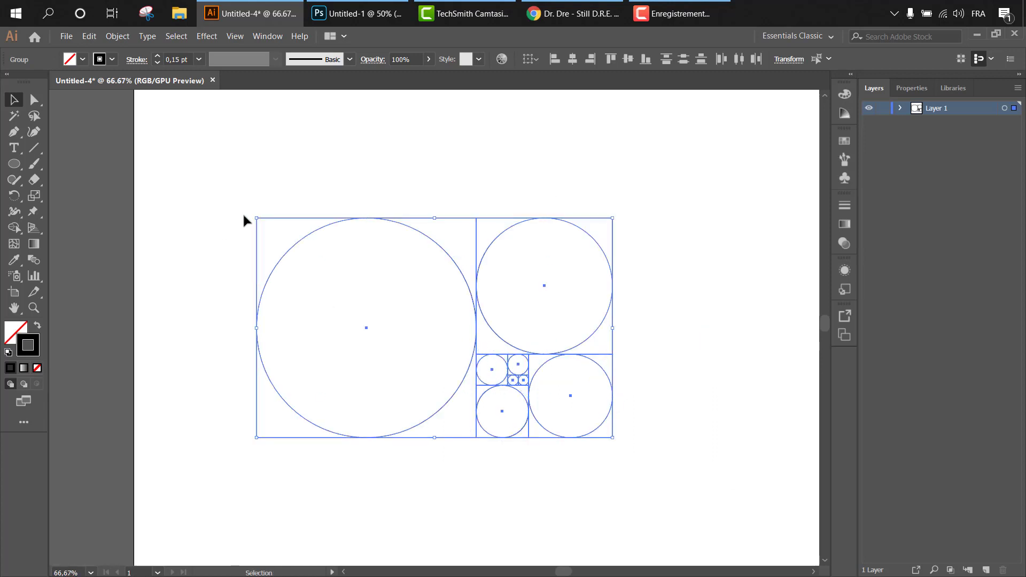
mouse_move(372, 189)
mouse_down()
mouse_move(540, 217)
mouse_move(796, 233)
mouse_up()
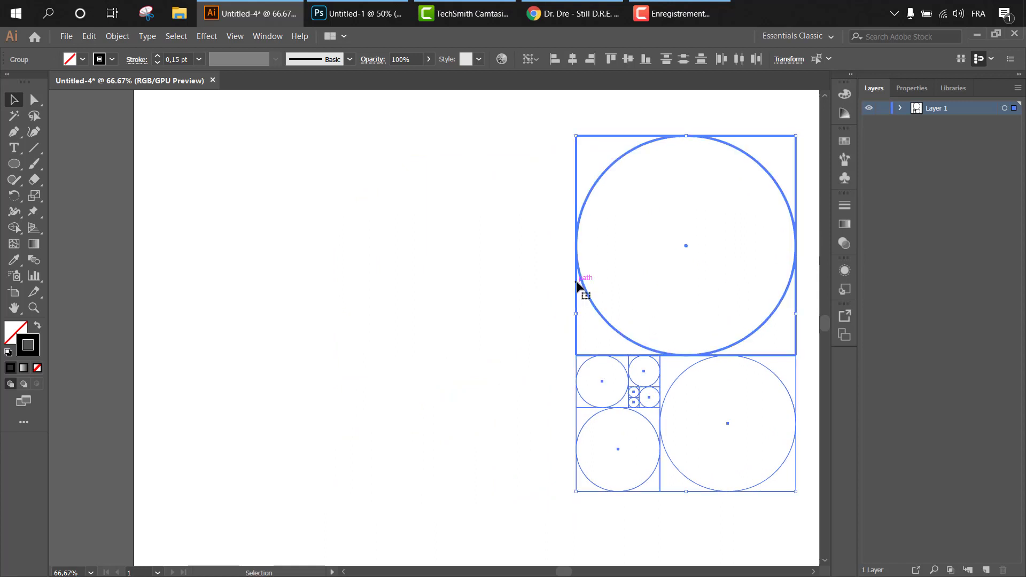
Step: Duplicate the top circle-in-square to the left and enlarge the copy to 510 px
mouse_move(577, 294)
mouse_down()
mouse_move(531, 312)
mouse_move(357, 305)
mouse_up()
click(425, 426)
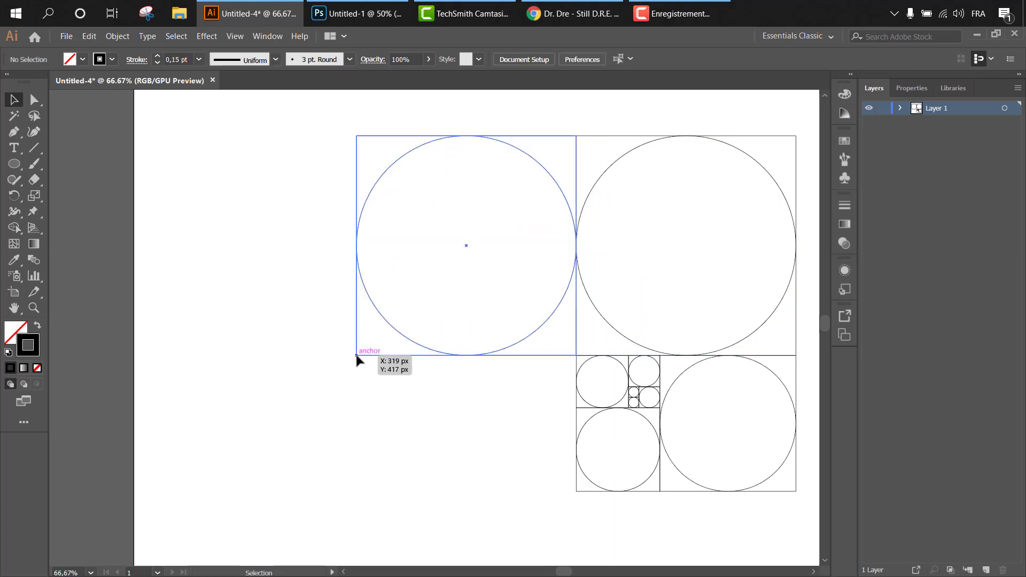
click(356, 356)
drag(356, 356, 219, 491)
click(614, 535)
drag(608, 514, 541, 473)
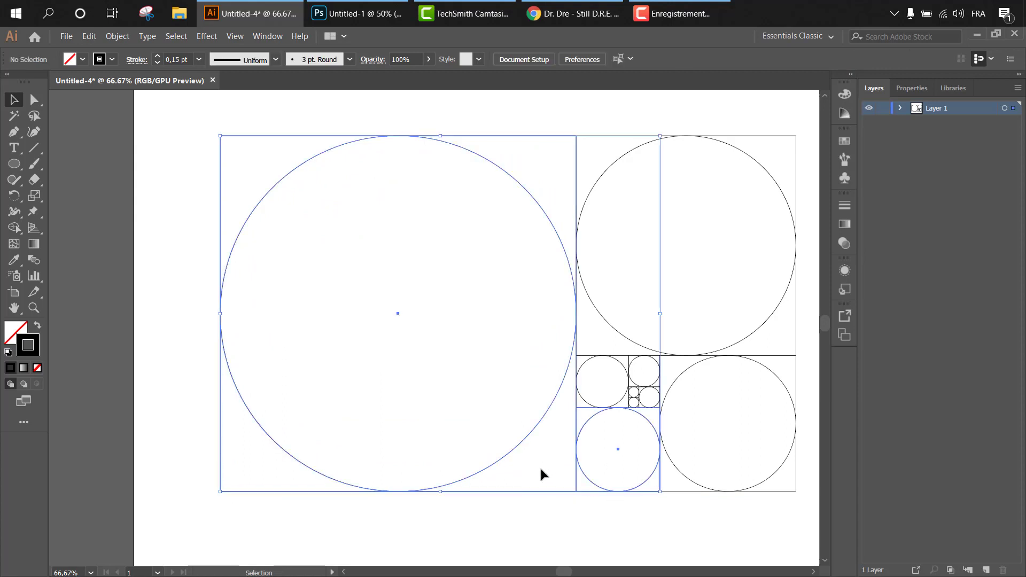
click(33, 308)
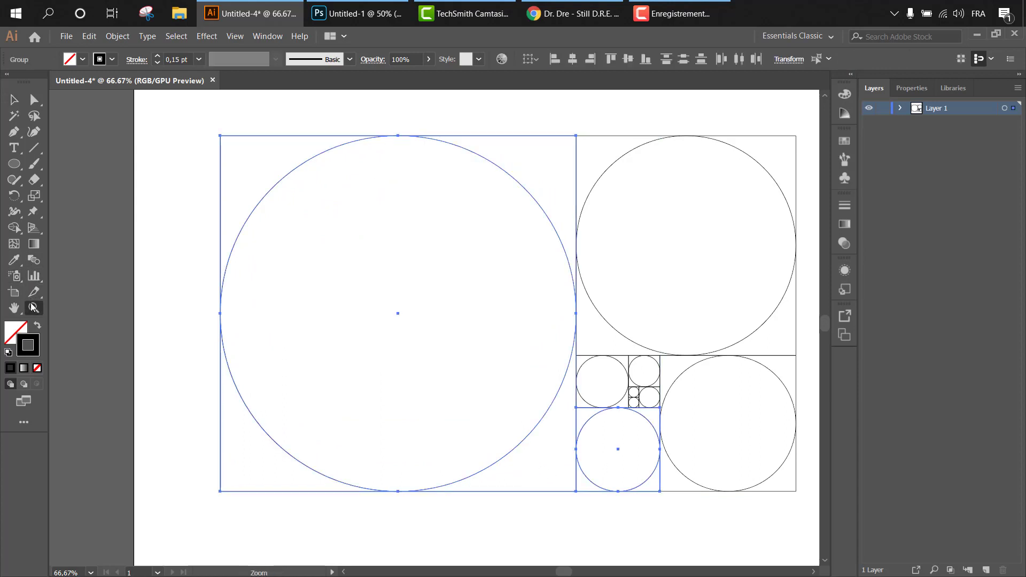
mouse_move(618, 516)
mouse_down()
mouse_move(680, 521)
mouse_move(564, 416)
mouse_move(616, 442)
mouse_move(341, 384)
mouse_up()
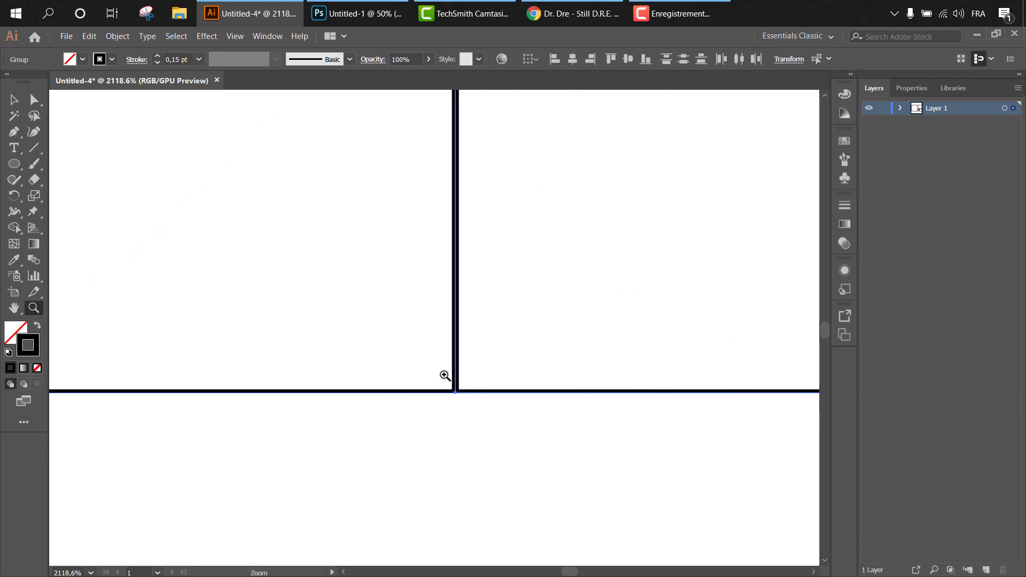
key(v)
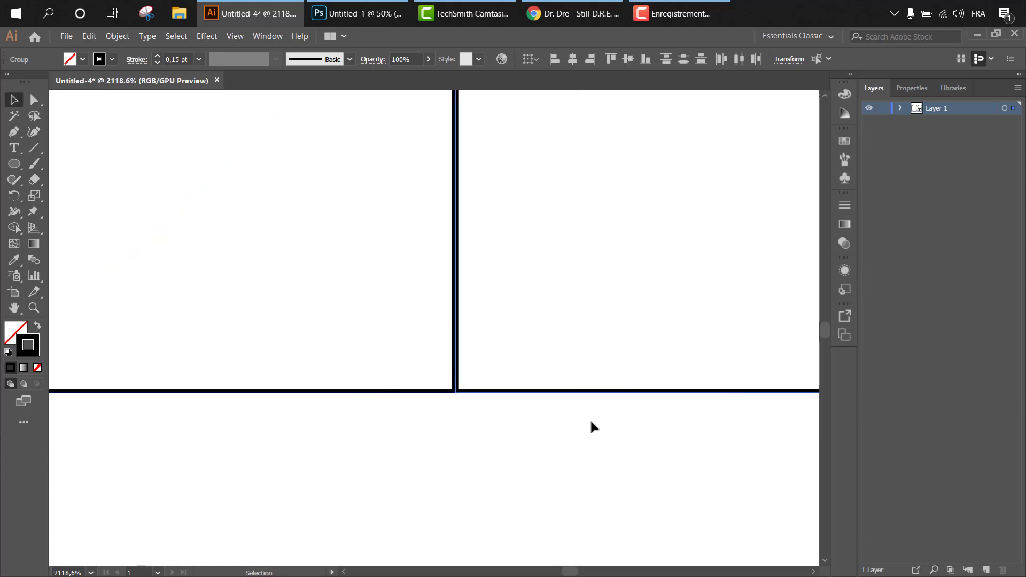
key(ctrl+1)
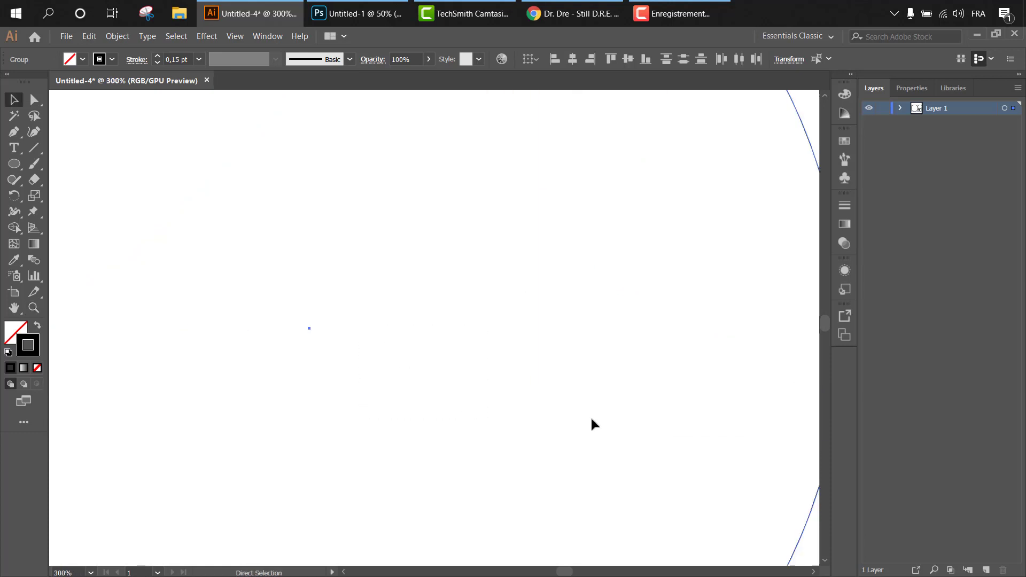
key(ctrl+minus)
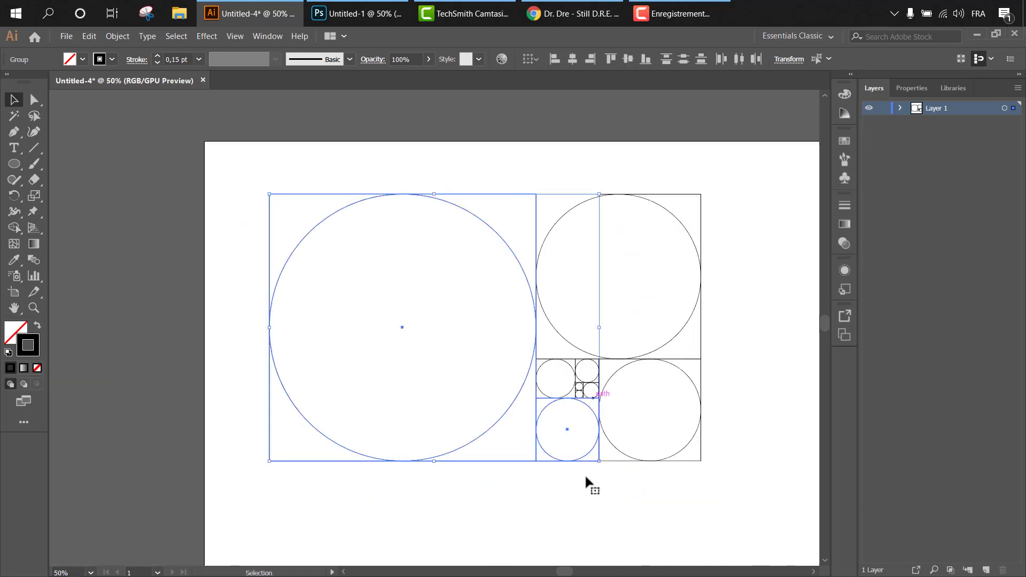
click(566, 422)
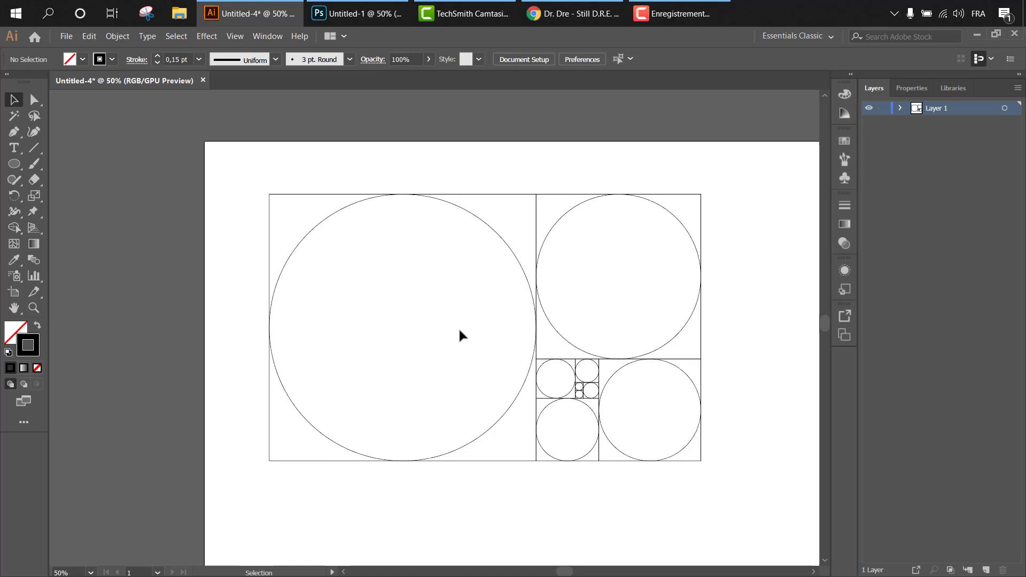
Step: Ungroup all the golden-ratio squares and circles, then select the large left circle
drag(500, 317, 489, 304)
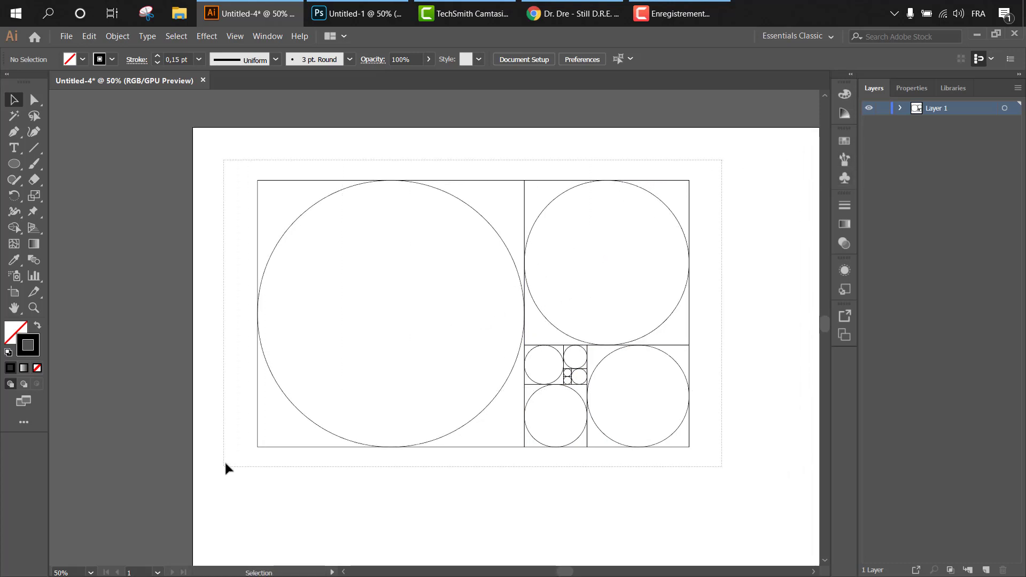
drag(684, 184, 225, 467)
right_click(506, 325)
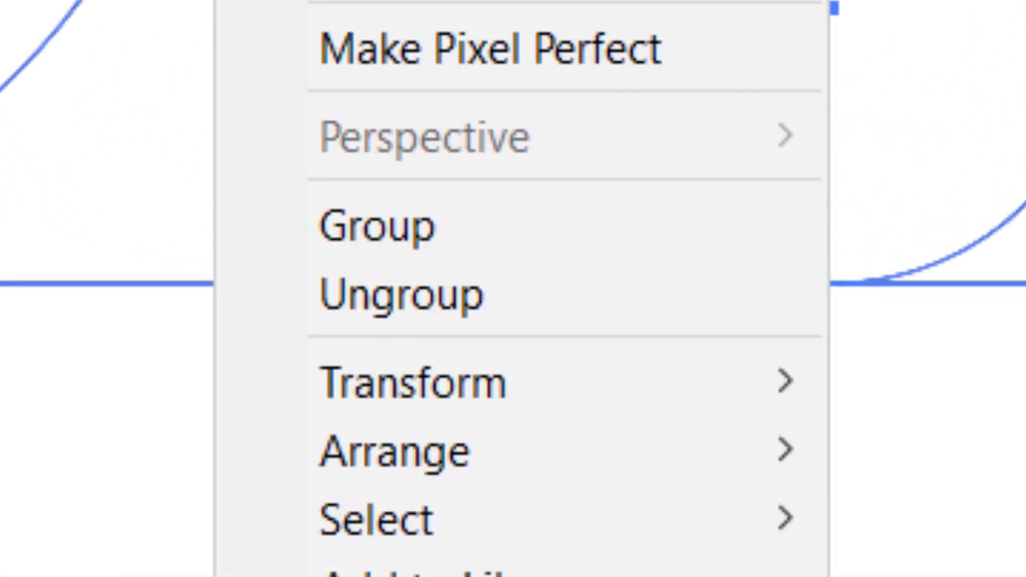
click(392, 312)
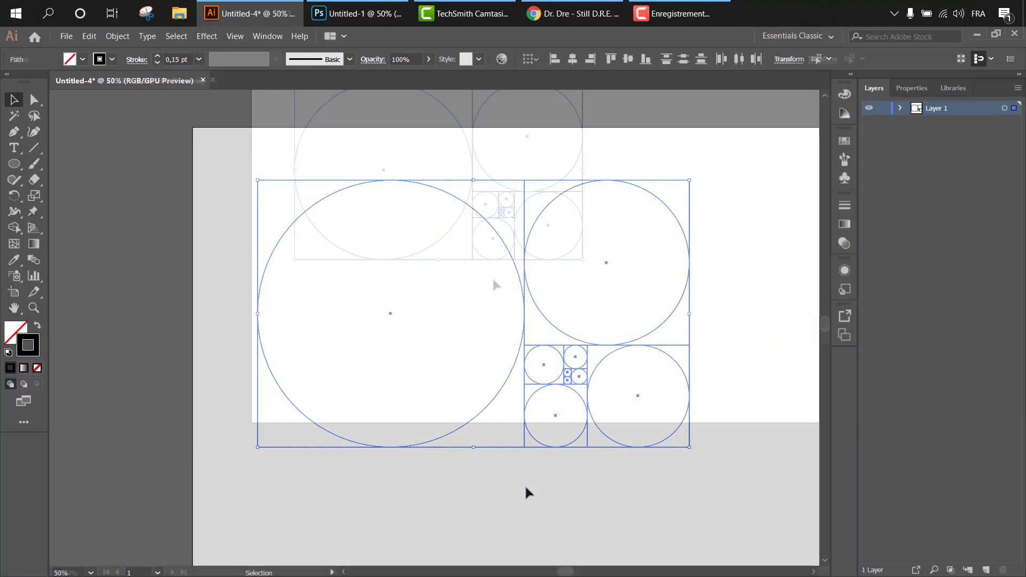
click(524, 490)
drag(483, 186, 490, 250)
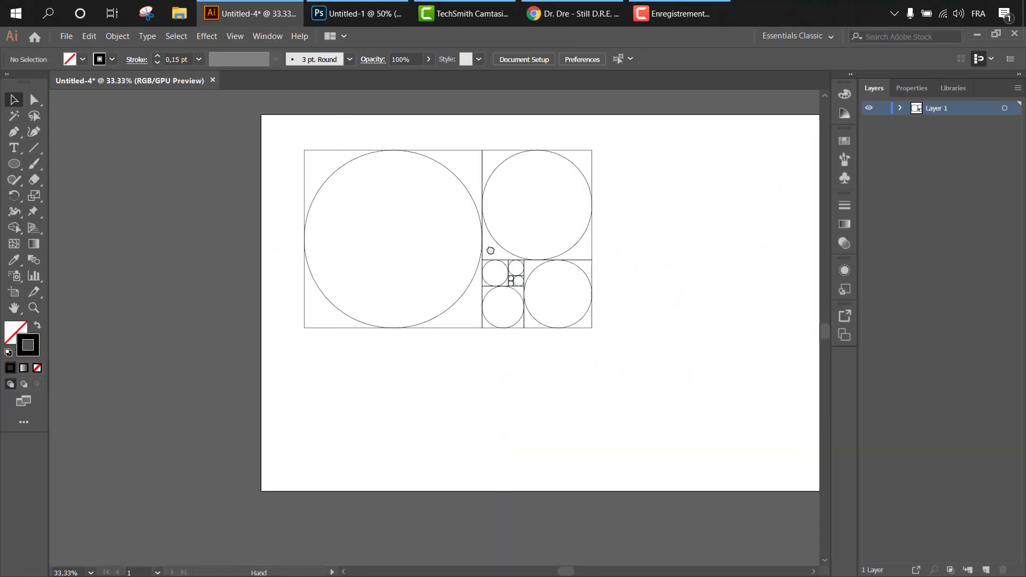
shift+click(476, 203)
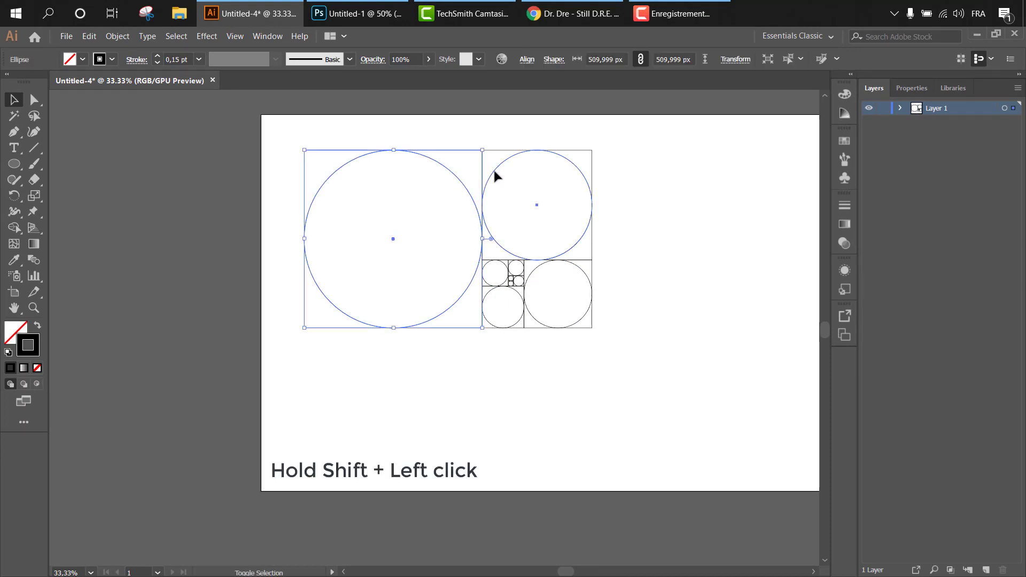
Step: Shift-select each remaining inscribed circle, zooming in to reach the small central ones
shift+click(583, 286)
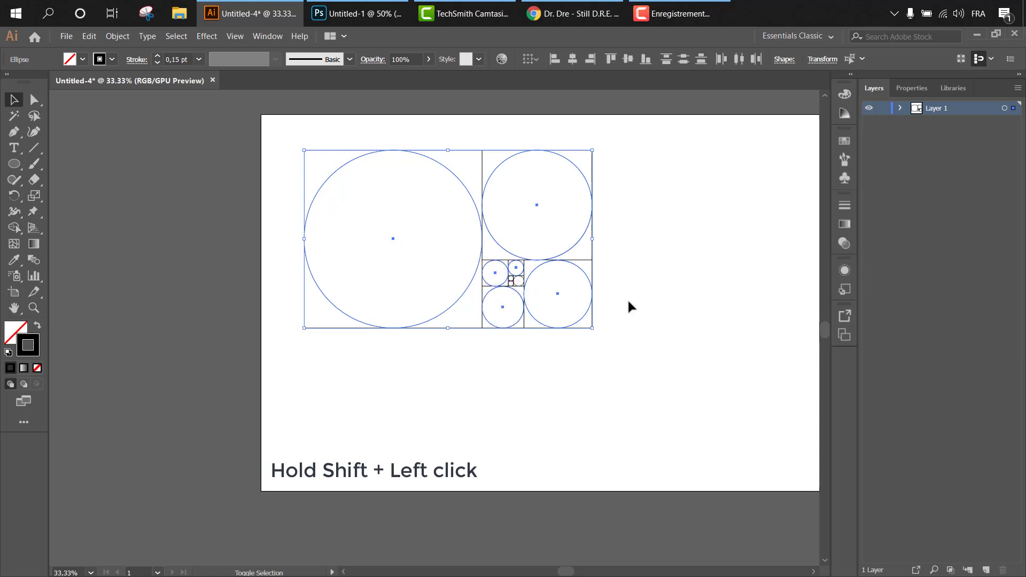
key(ctrl+1)
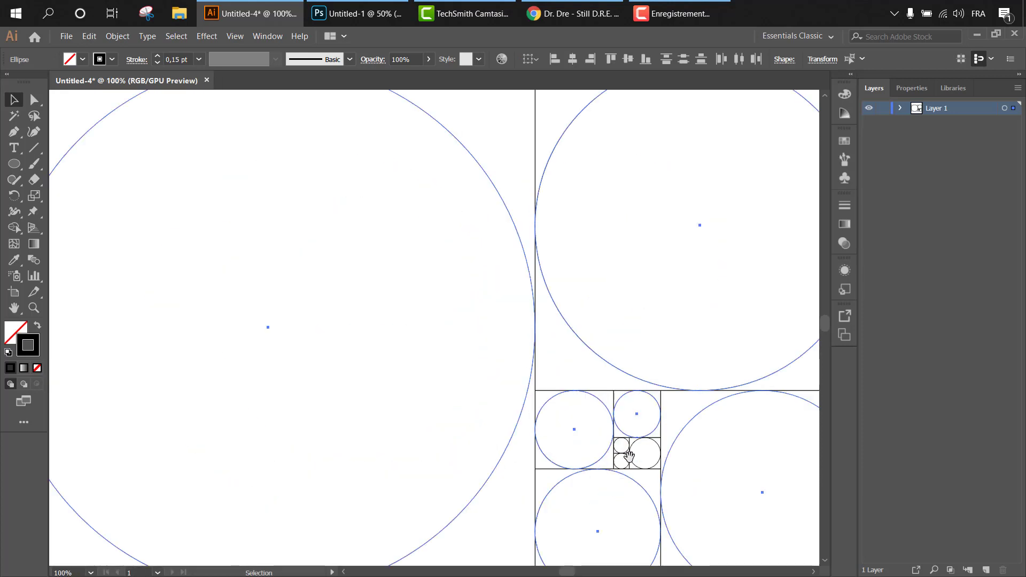
drag(628, 455, 529, 315)
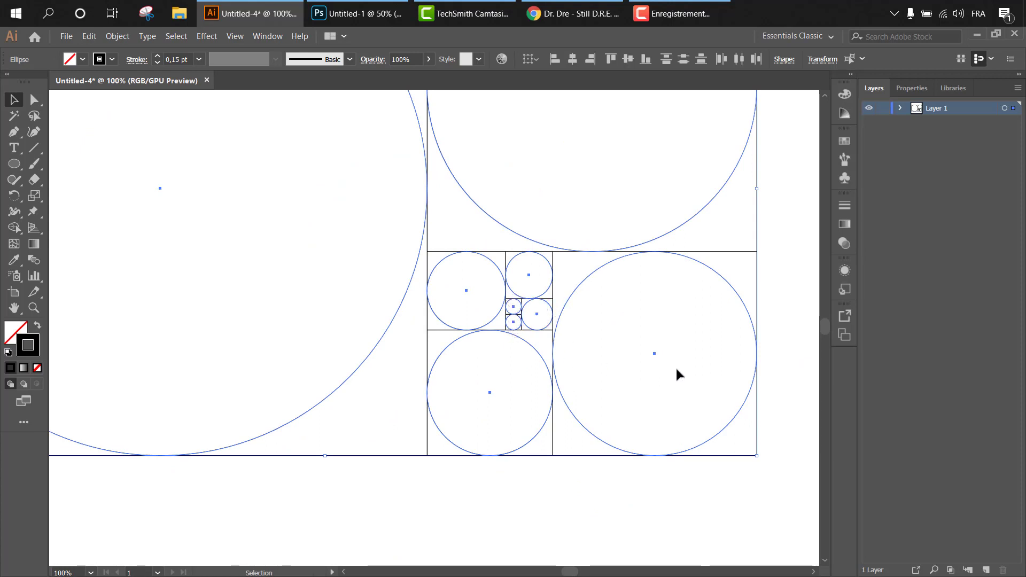
scroll(674, 366, down, 2)
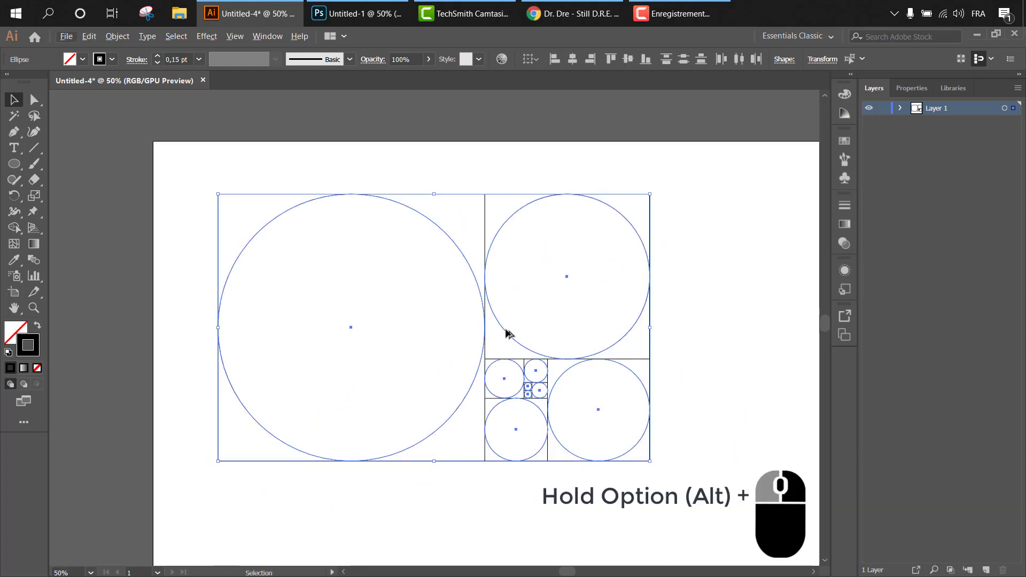
Step: Alt-drag a copy of all the selected circles down beneath the original grid
drag(516, 342, 525, 451)
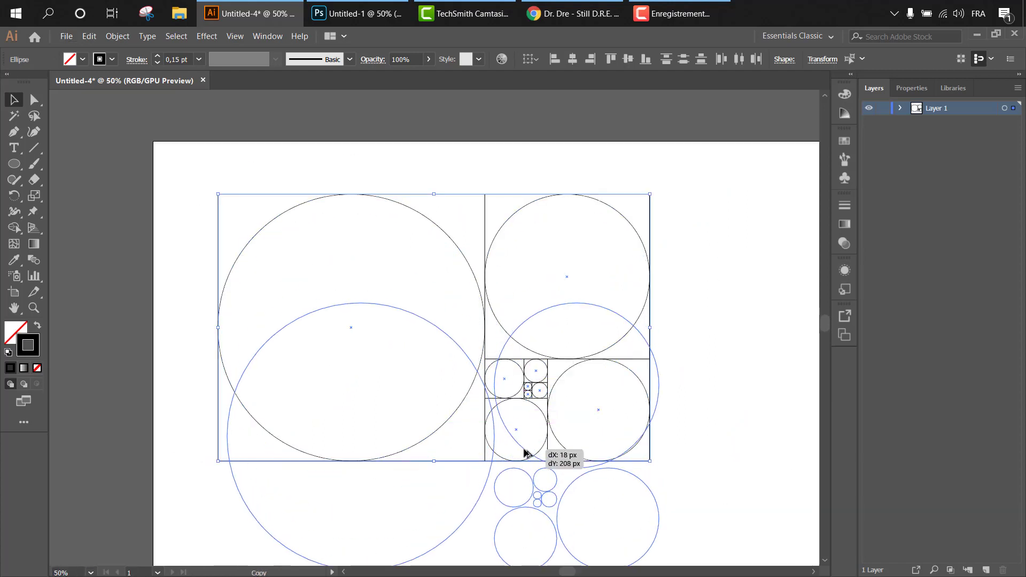
drag(629, 458, 631, 299)
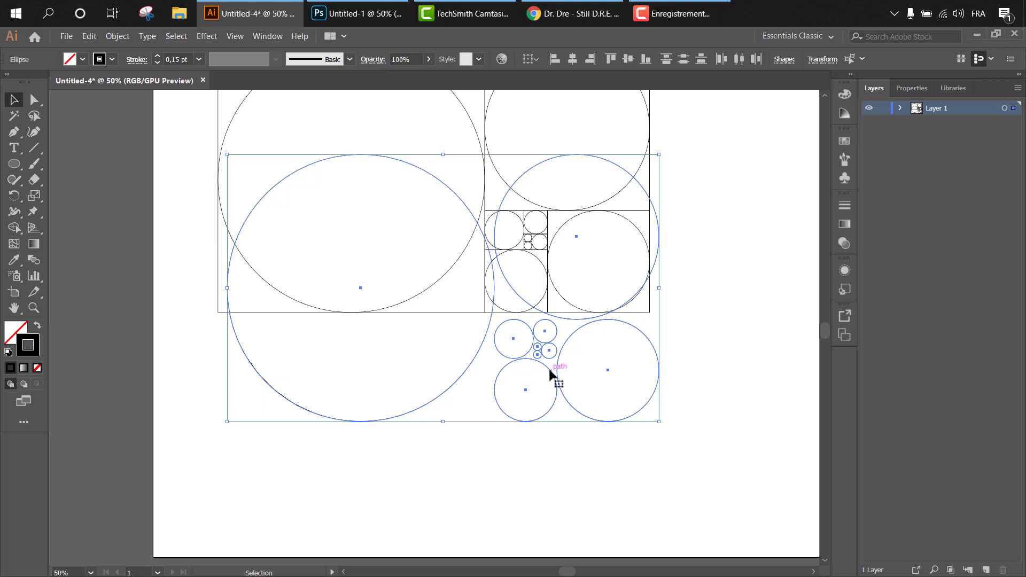
key(ctrl+minus)
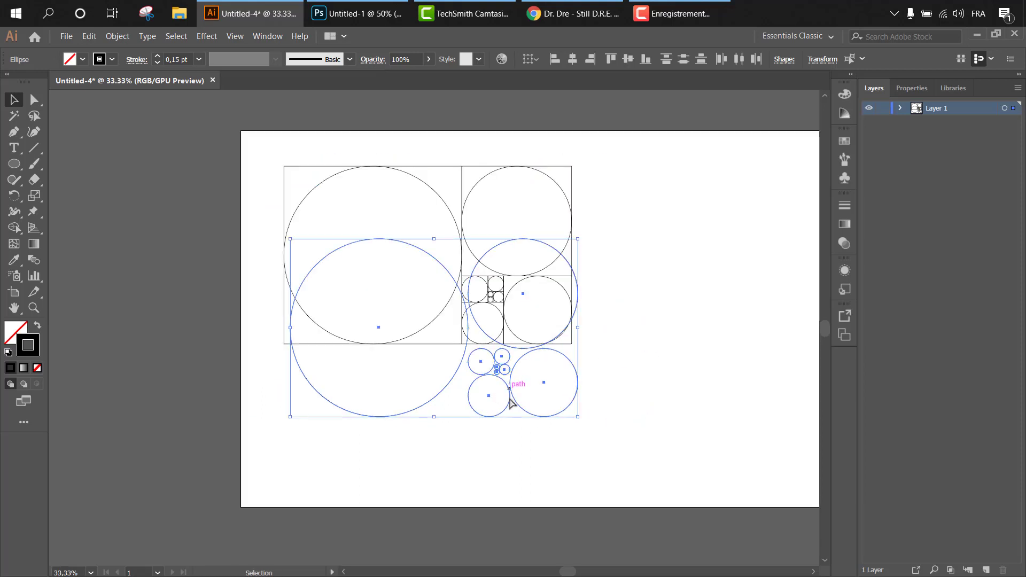
drag(510, 402, 511, 500)
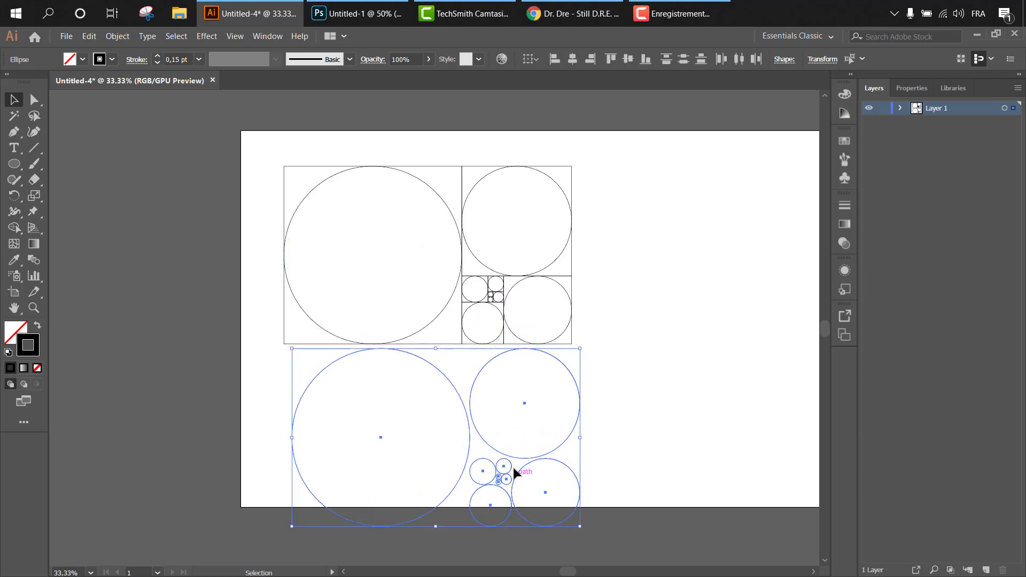
Step: Center-align the copied circles horizontally and vertically into concentric rings, then shrink them slightly
click(568, 62)
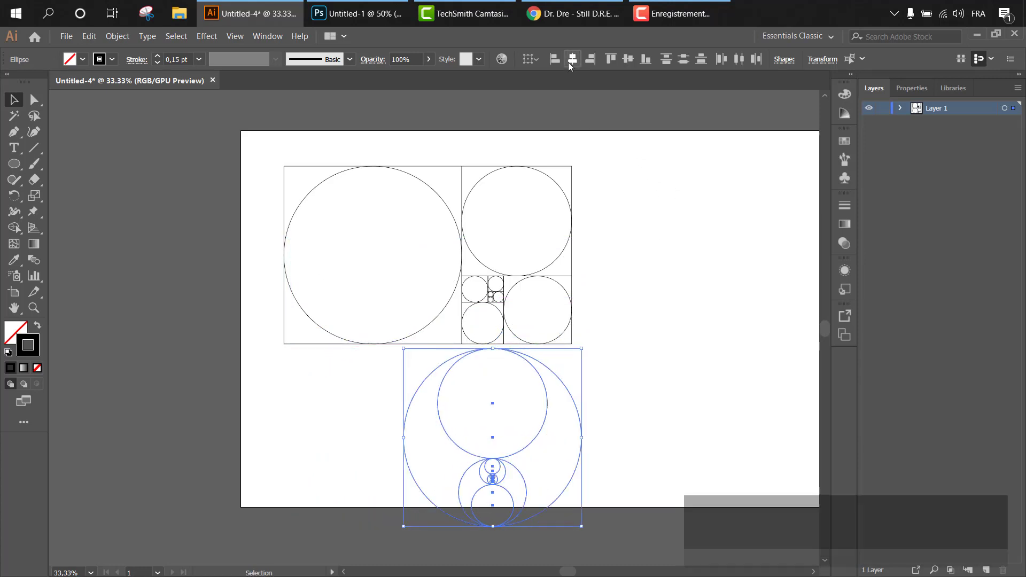
click(613, 62)
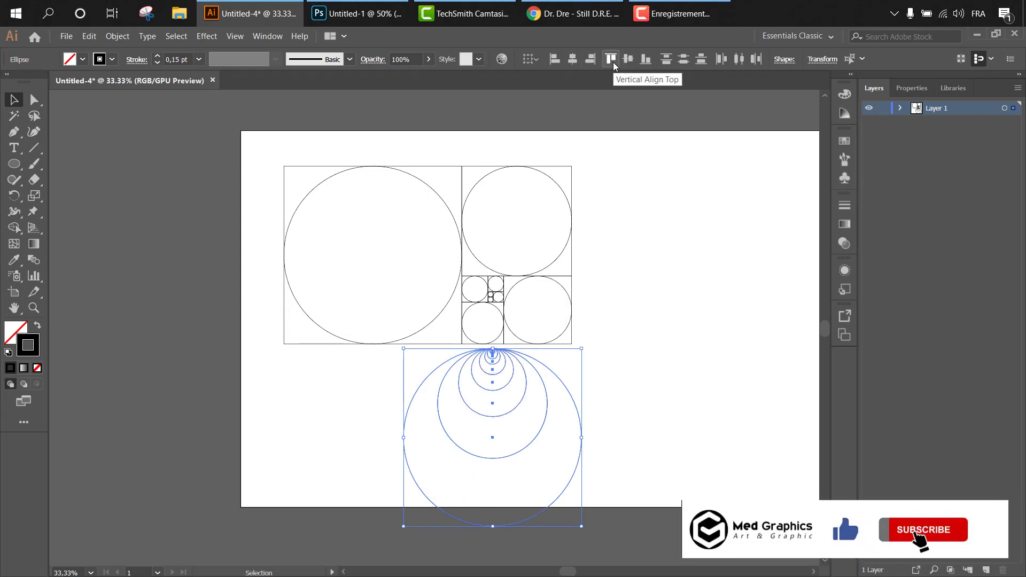
click(627, 60)
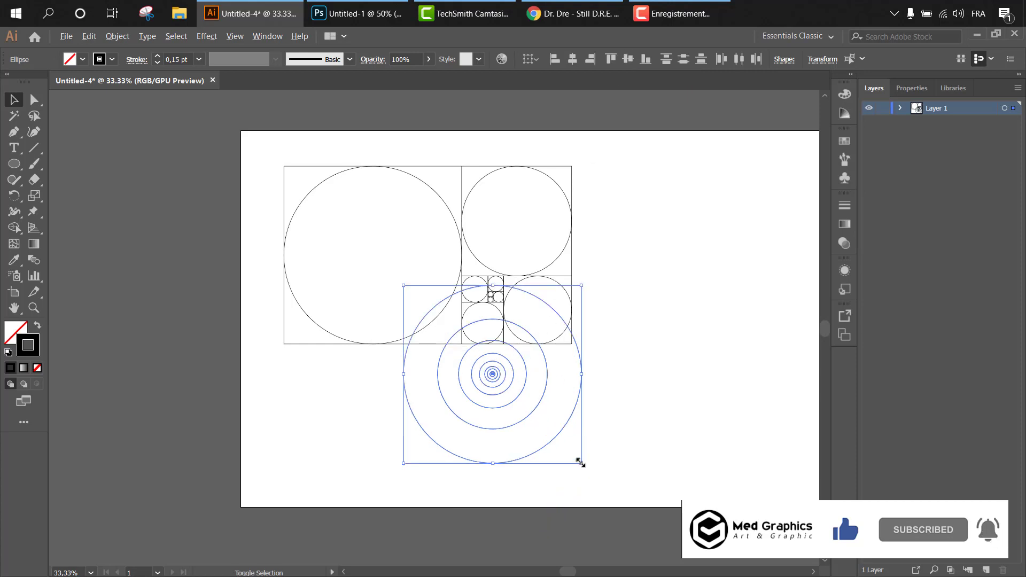
mouse_move(580, 463)
mouse_down()
mouse_move(560, 442)
mouse_move(564, 464)
mouse_up()
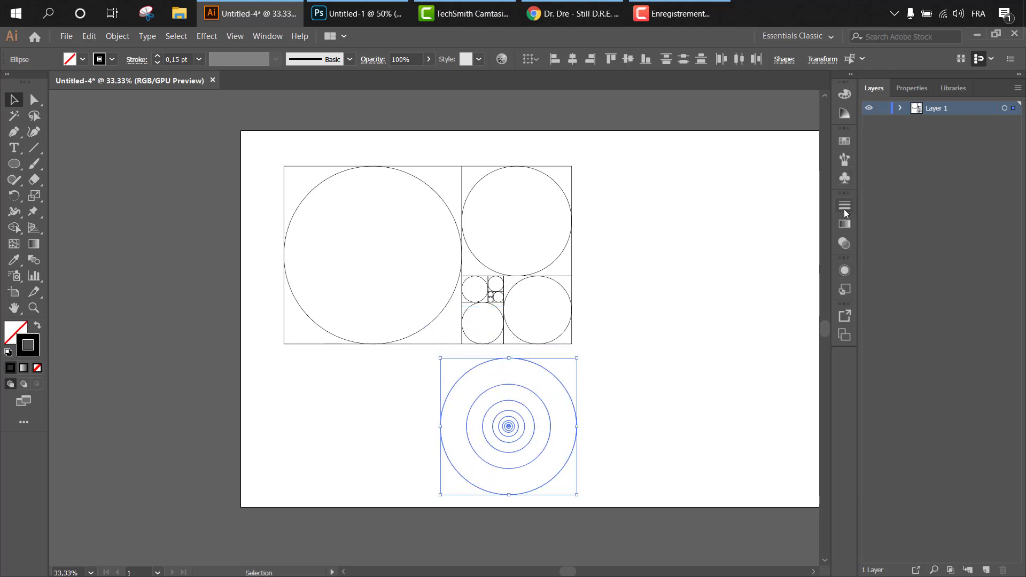
Step: Set the concentric circles' stroke weight to 1 pt, then deselect them and close the Stroke panel
click(844, 206)
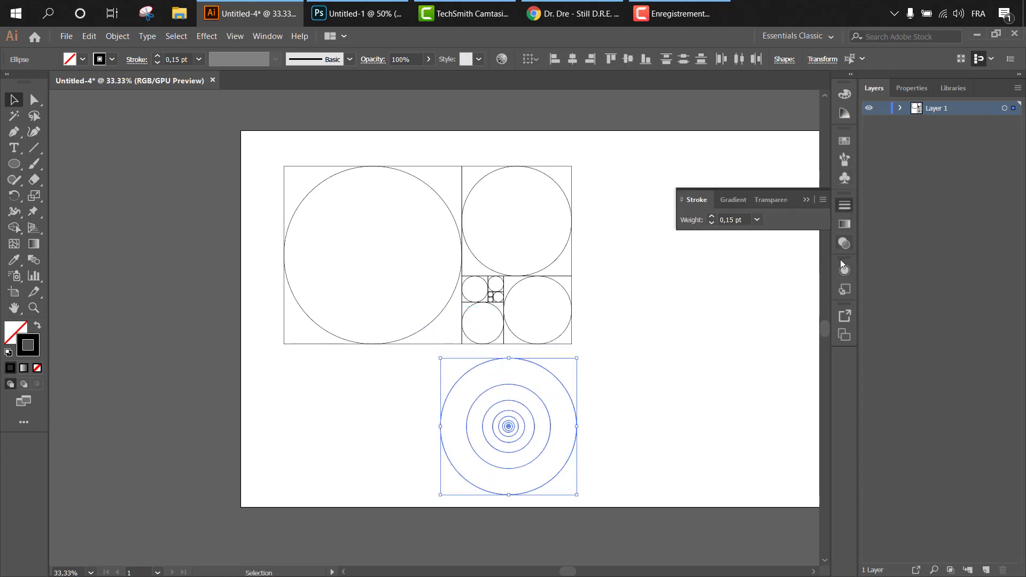
click(757, 219)
click(778, 276)
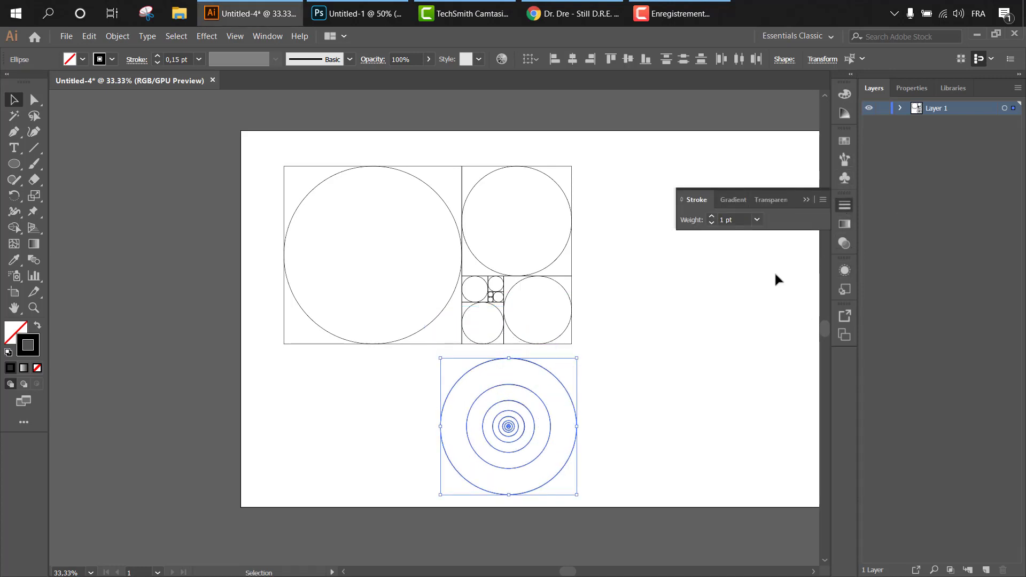
click(601, 421)
drag(647, 376, 538, 369)
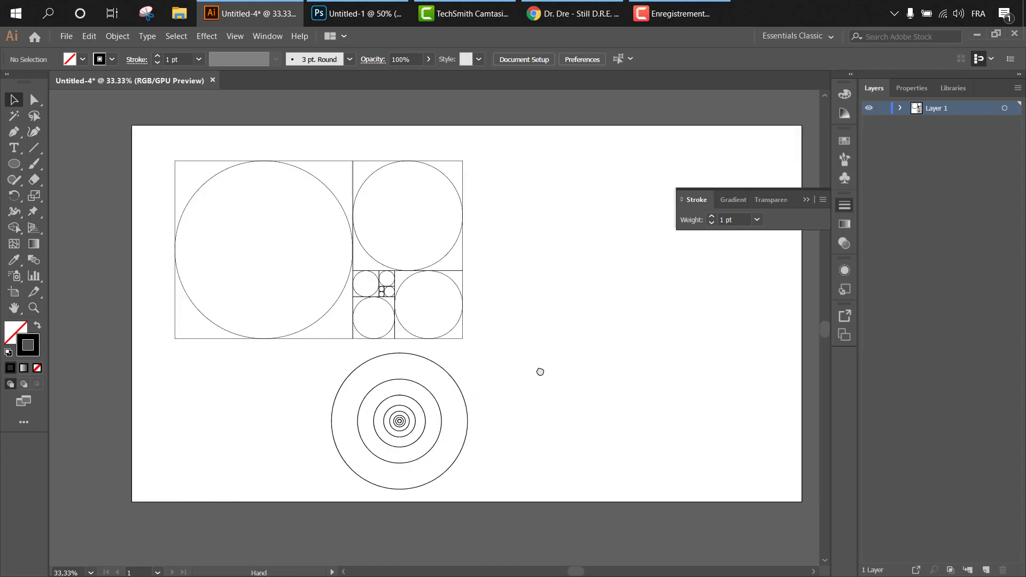
click(804, 200)
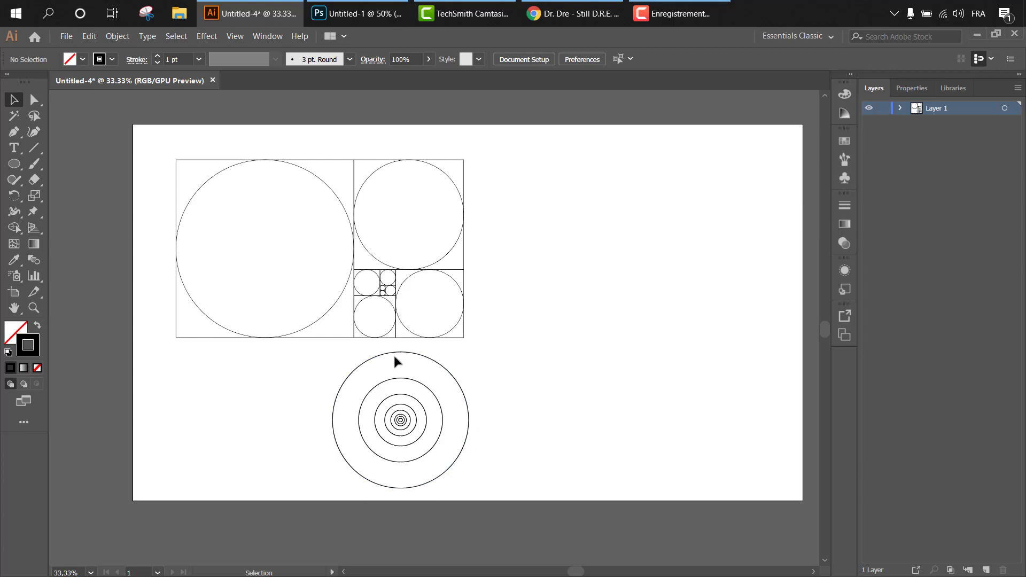
drag(560, 379, 529, 384)
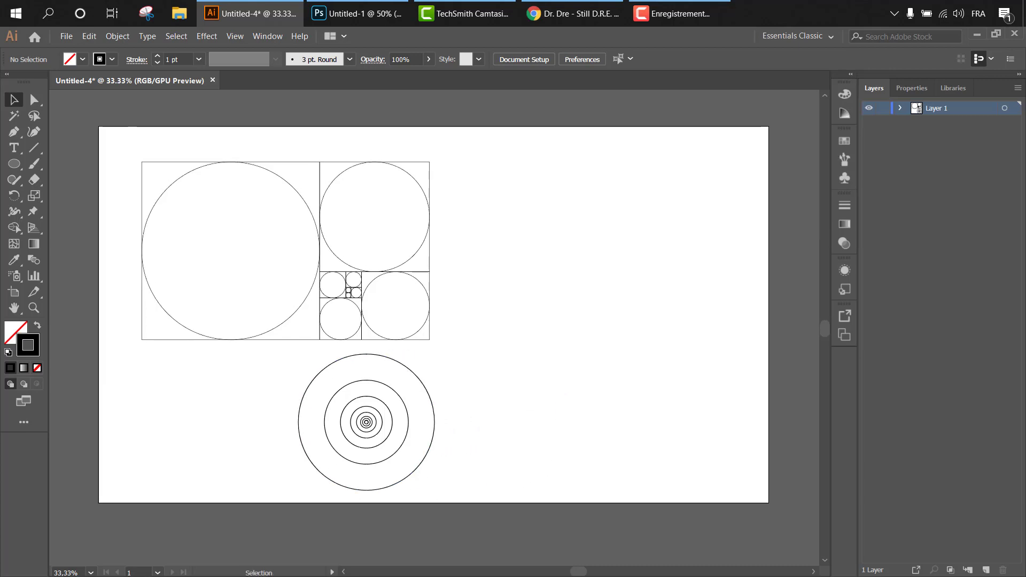